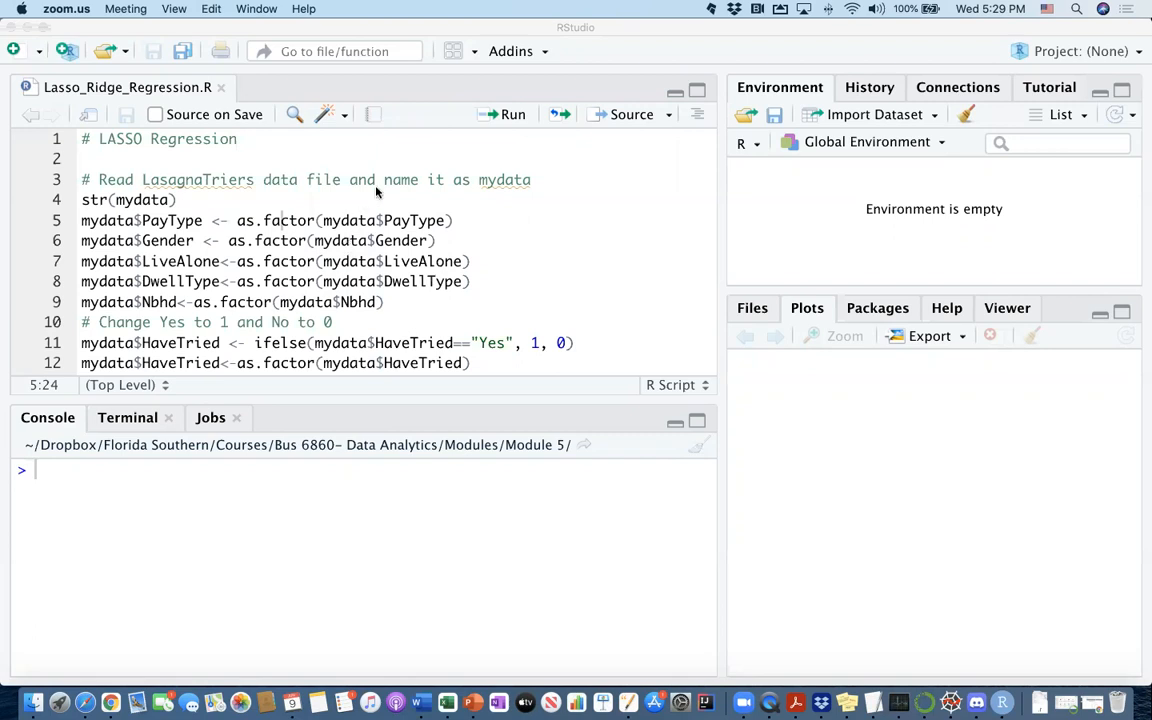
# Start an Excel data import from the regression script via Import Dataset > From Excel.
pyautogui.click(345, 180)
pyautogui.click(374, 160)
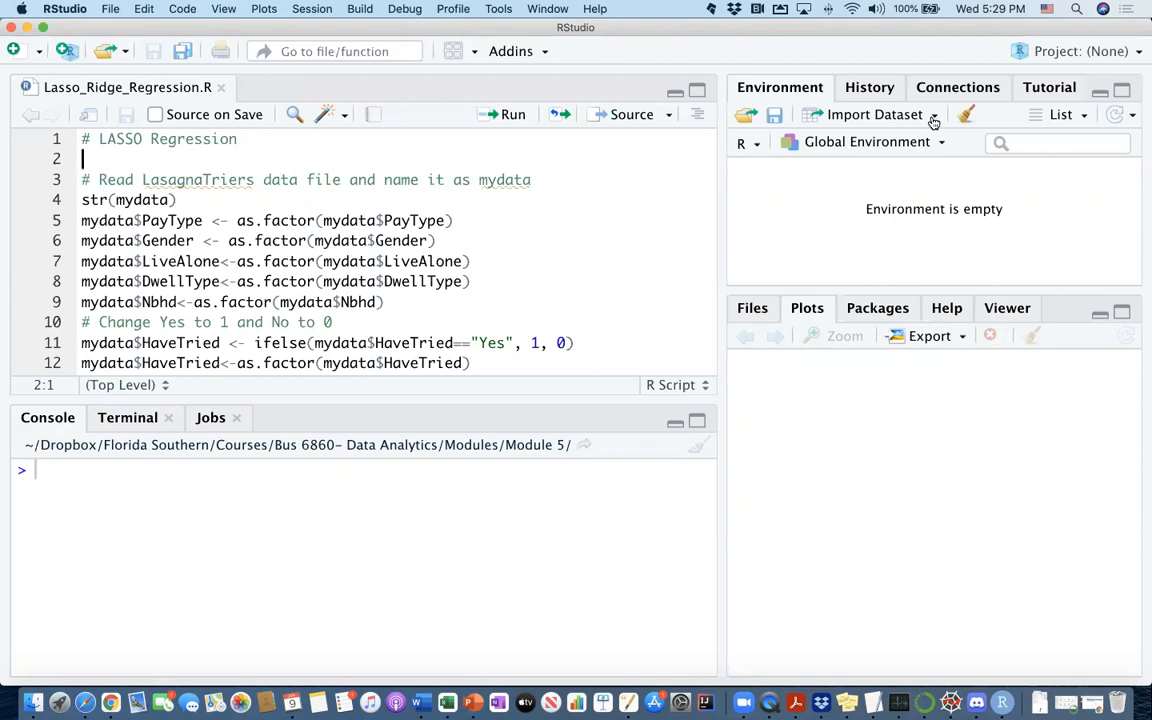
pyautogui.click(933, 117)
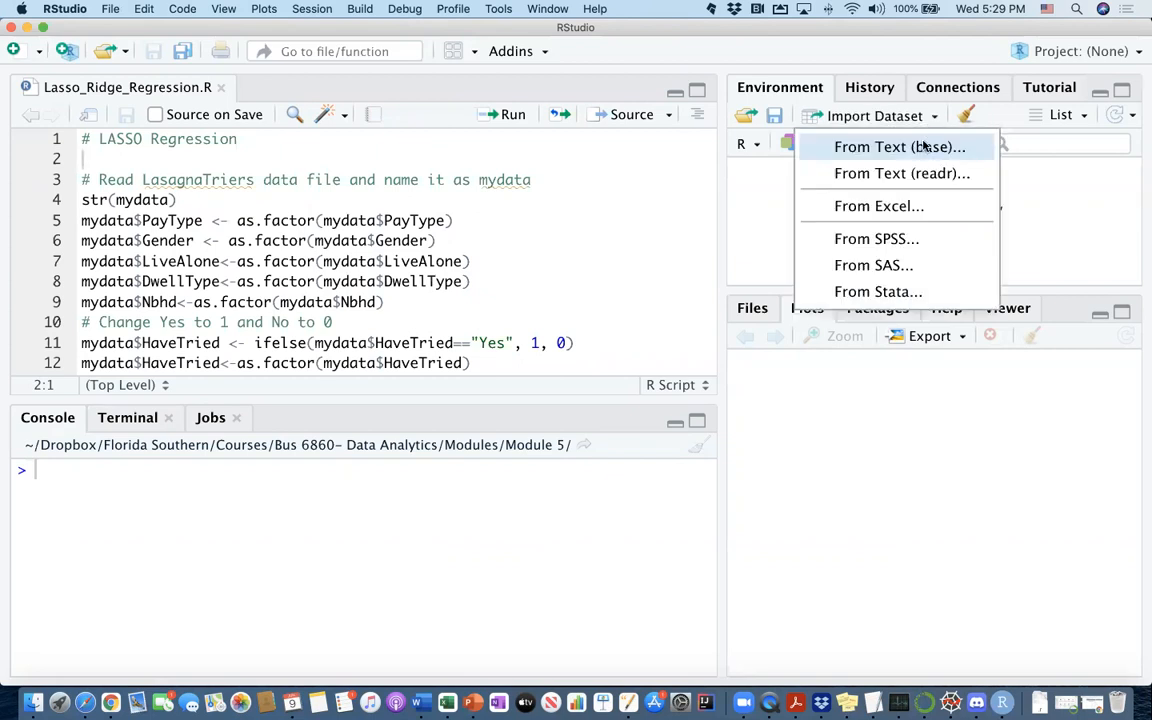
pyautogui.click(899, 205)
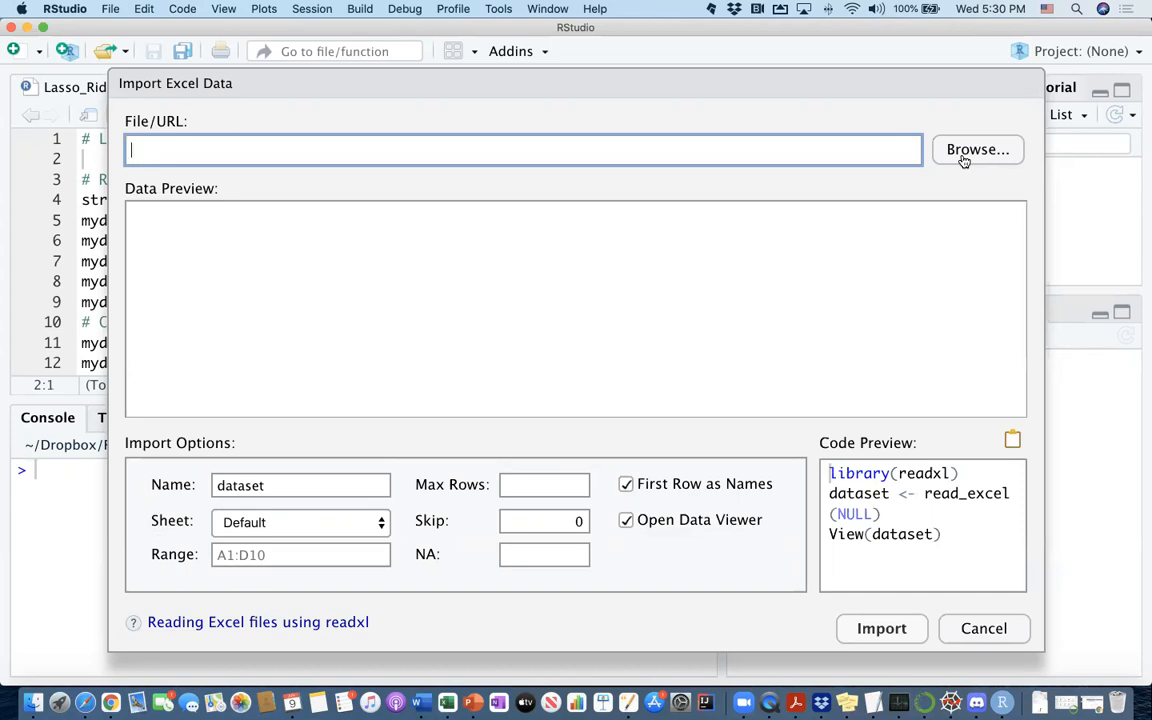
# Choose the LasagnaTriers.xlsx workbook, name the data set mydata and import it.
pyautogui.click(963, 157)
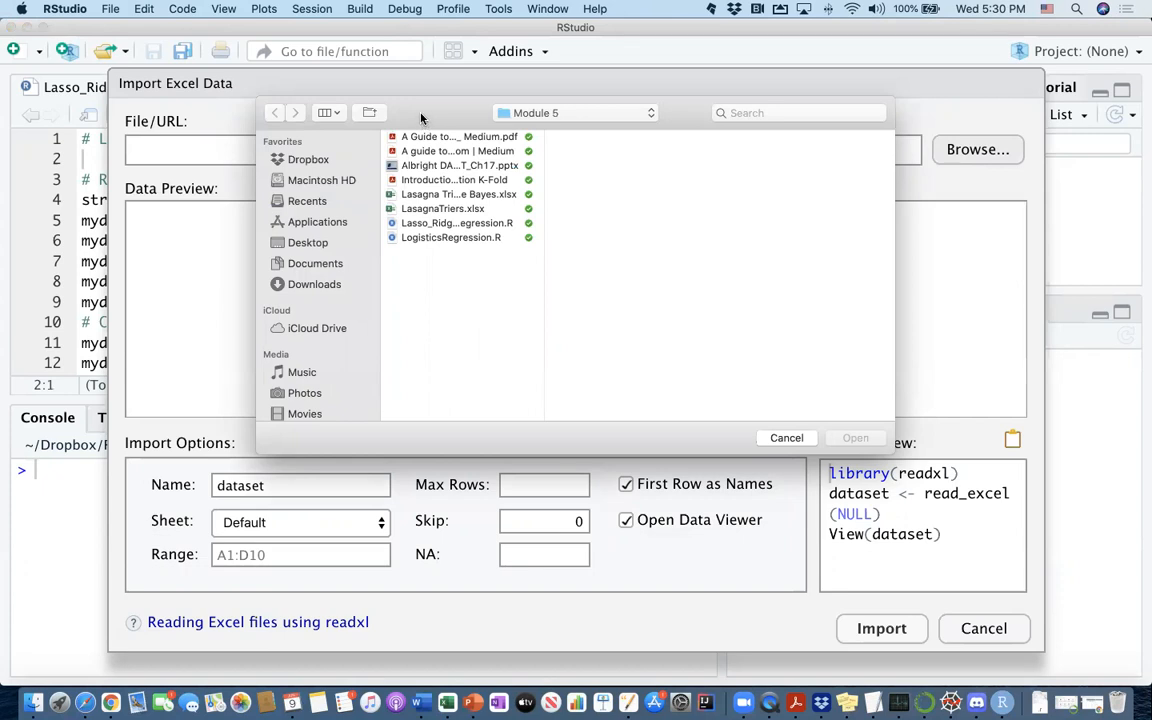
pyautogui.click(437, 212)
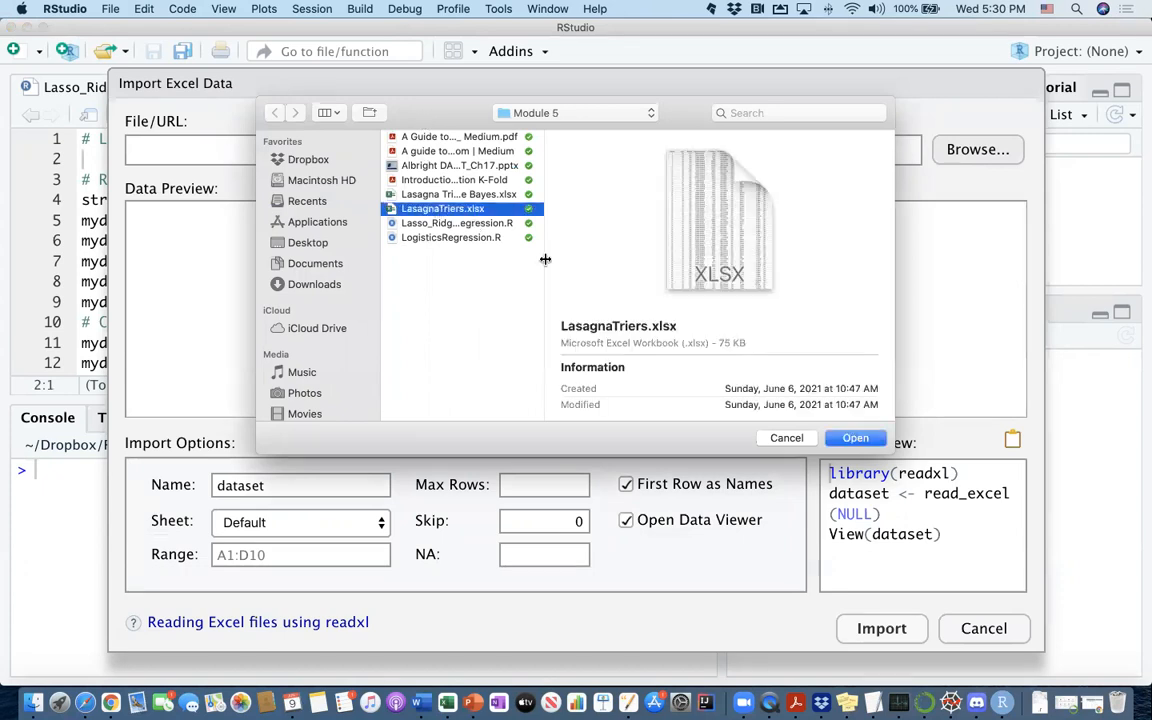
pyautogui.click(855, 438)
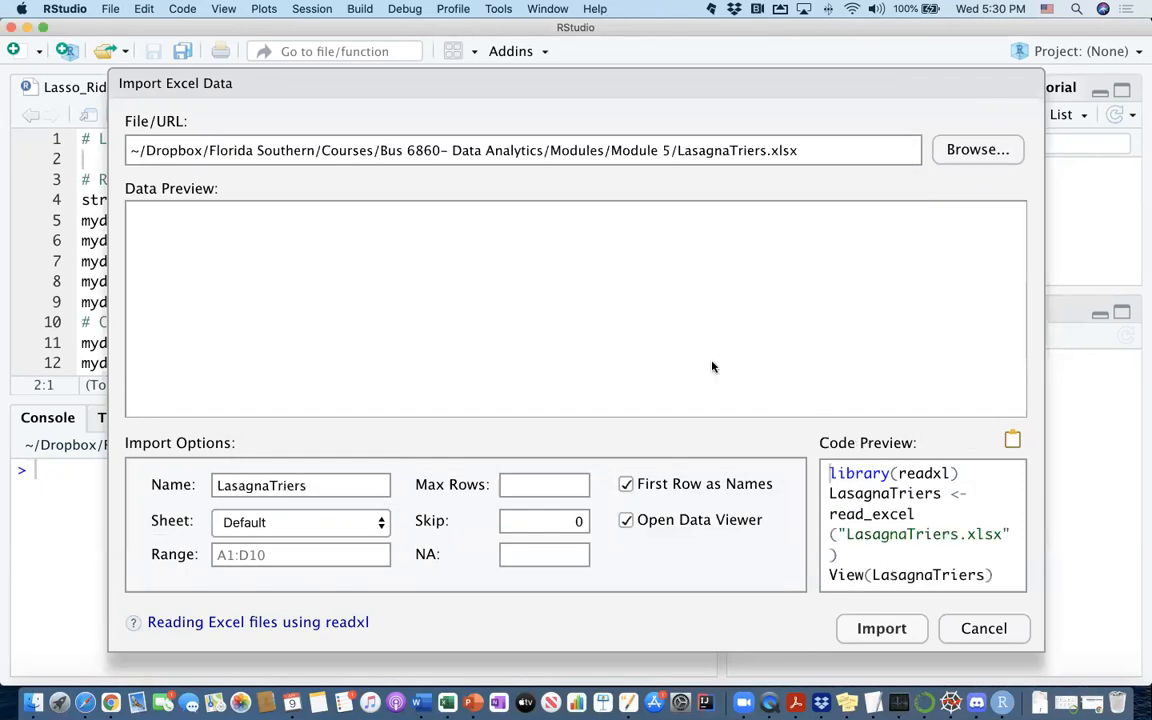
pyautogui.doubleClick(318, 486)
pyautogui.write('m')
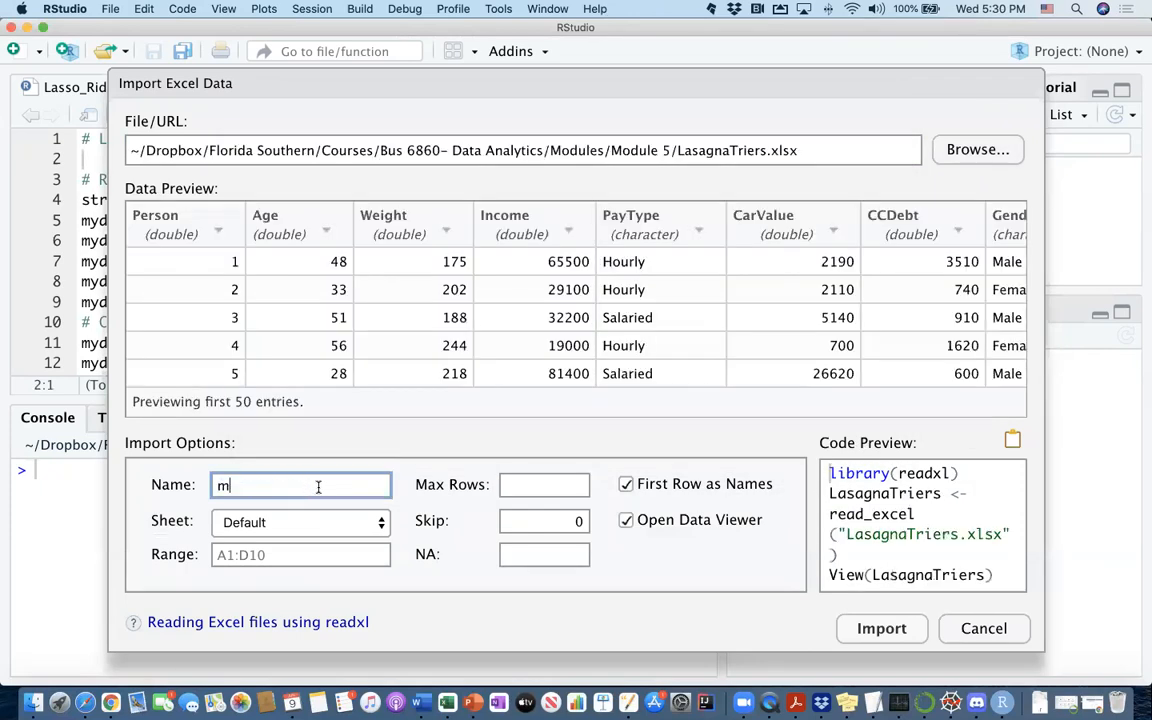
pyautogui.write('ydate')
pyautogui.click(881, 628)
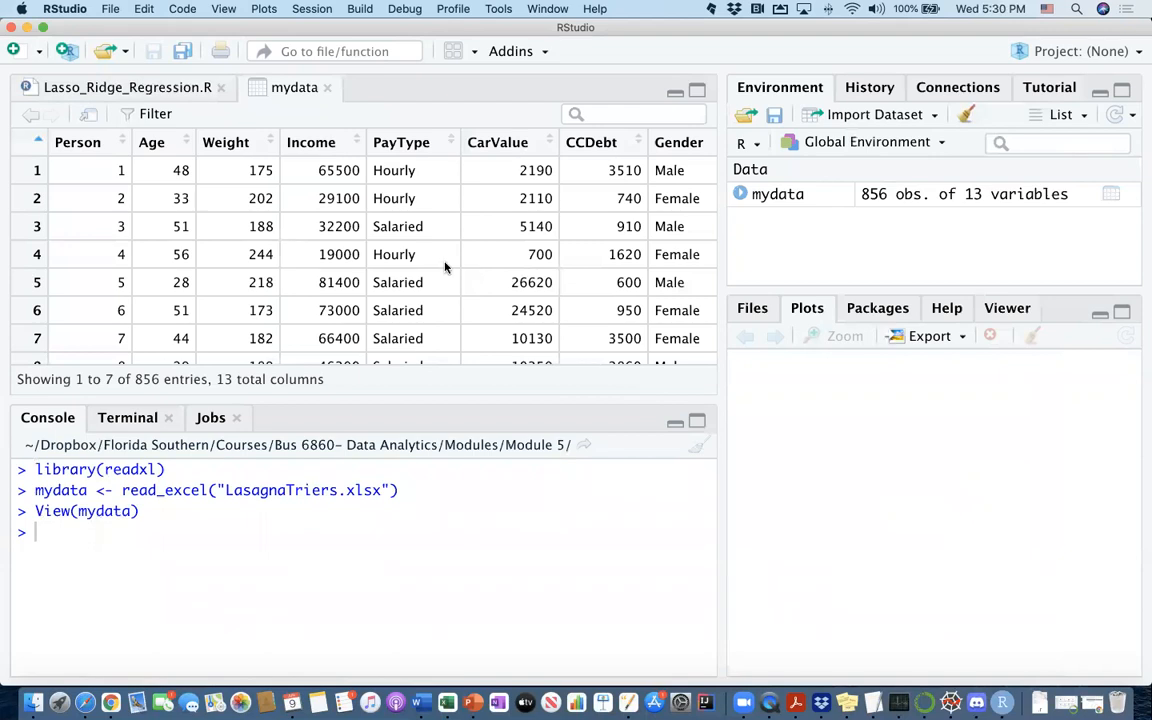
pyautogui.scroll(-1, 445, 266)
pyautogui.scroll(1, 445, 266)
pyautogui.hscroll(3, 445, 266)
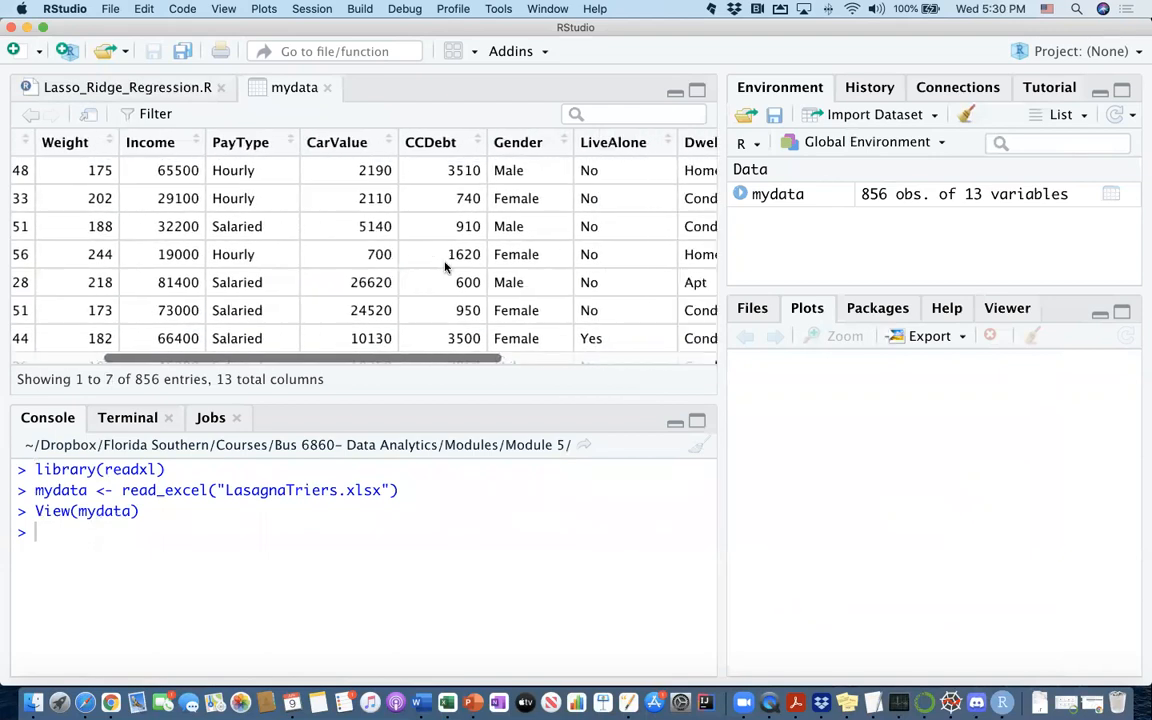
pyautogui.hscroll(3, 445, 266)
pyautogui.hscroll(3, 445, 266)
pyautogui.hscroll(1, 445, 266)
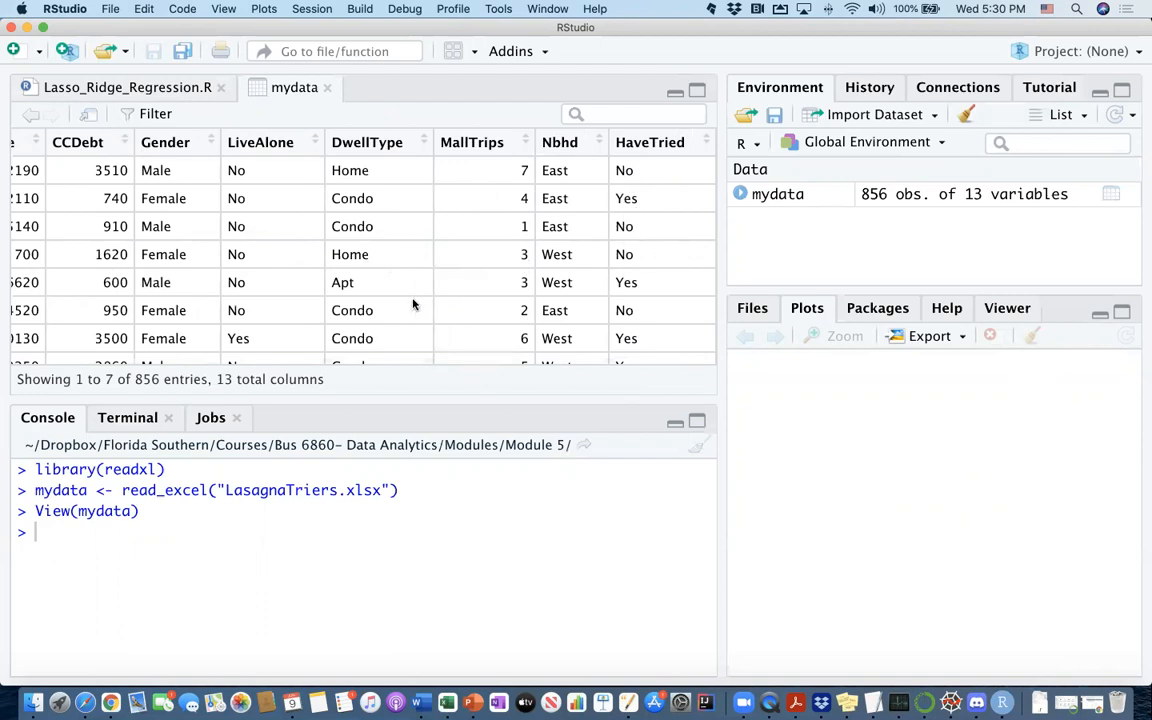
pyautogui.hscroll(-6, 412, 302)
pyautogui.hscroll(-6, 412, 302)
pyautogui.hscroll(-4, 412, 302)
pyautogui.hscroll(-6, 412, 302)
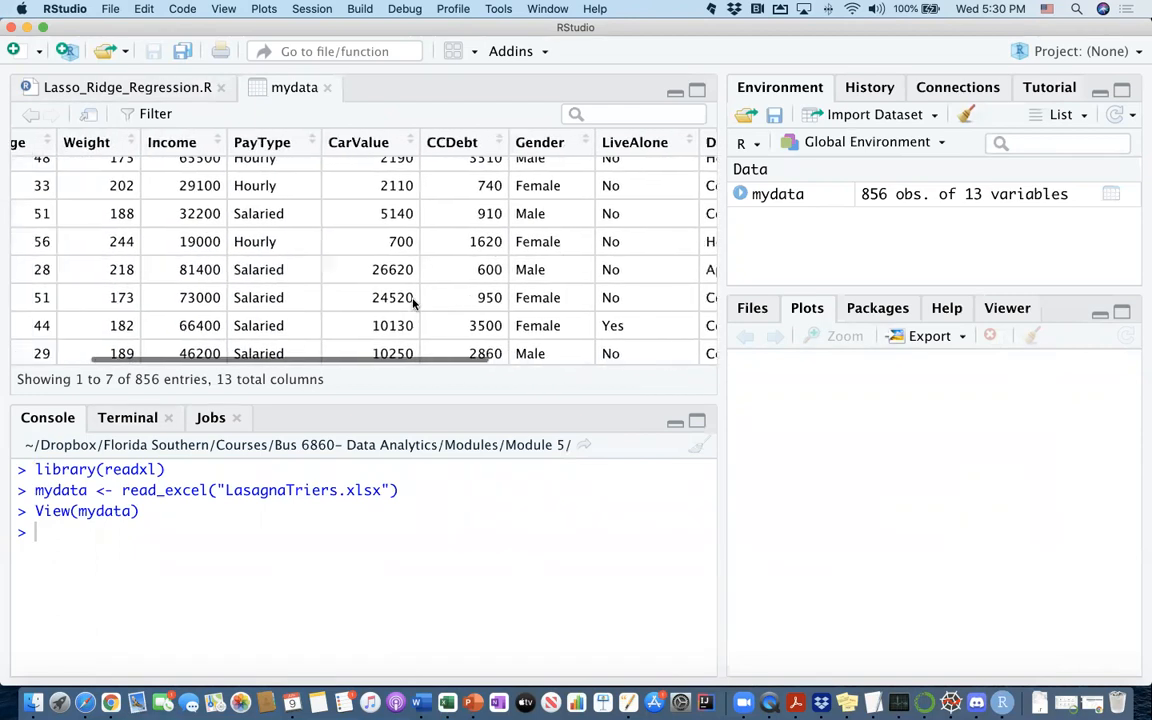
pyautogui.hscroll(-3, 412, 302)
# Run the data-preparation lines 2–12 and expand mydata in Environment to check the factor types.
pyautogui.click(152, 88)
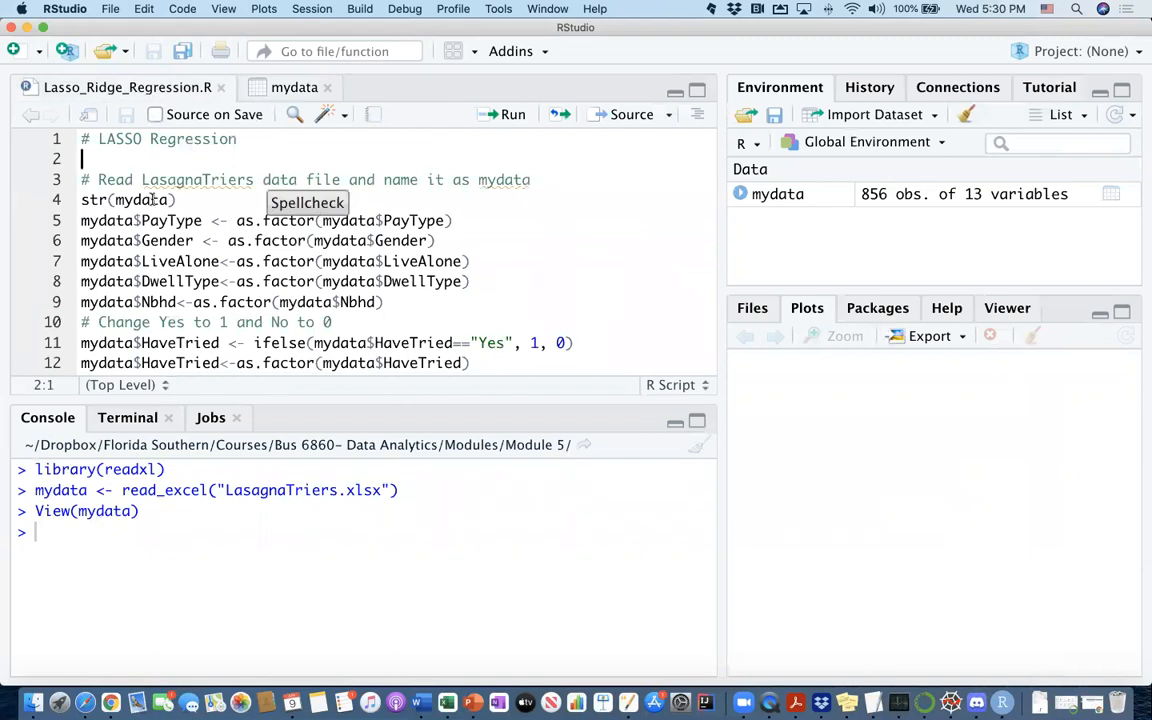
pyautogui.scroll(-1, 148, 195)
pyautogui.scroll(-1, 148, 195)
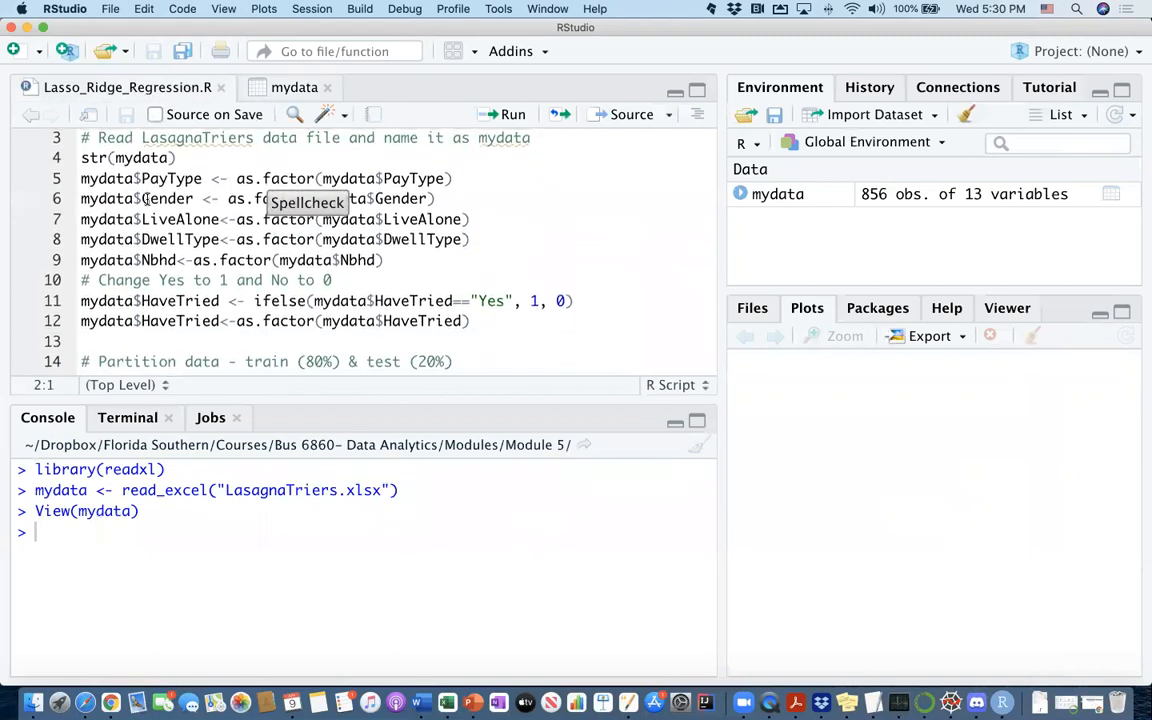
pyautogui.scroll(2, 300, 250)
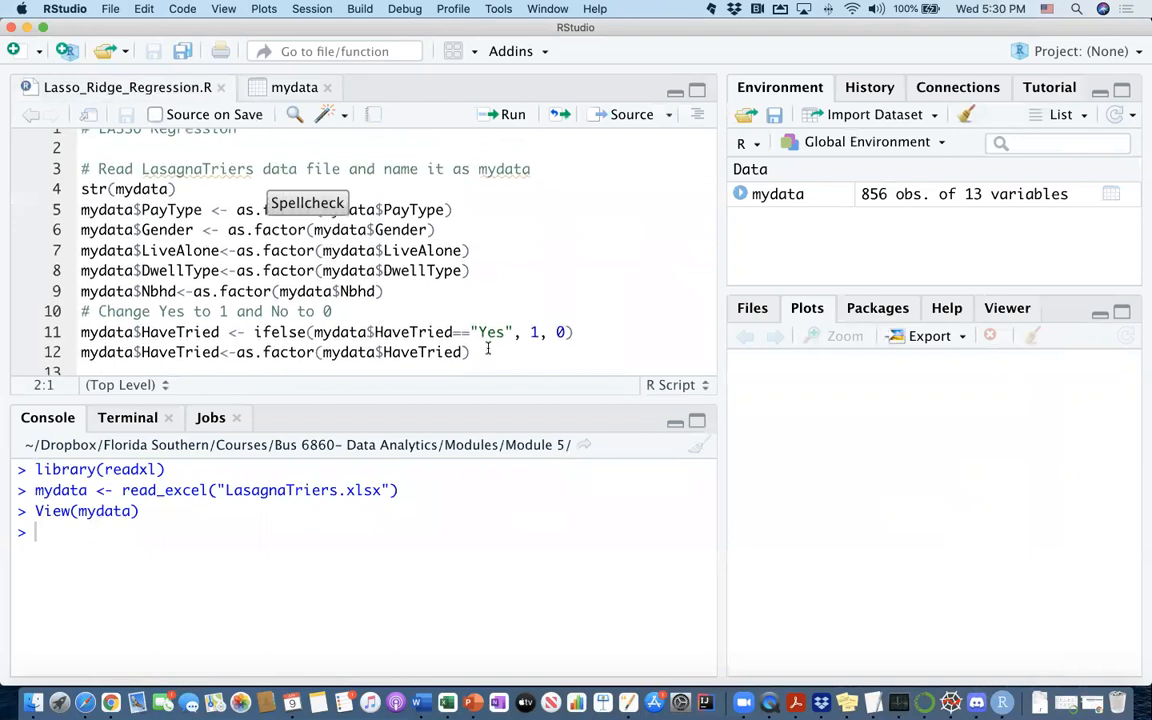
pyautogui.moveTo(470, 352)
pyautogui.mouseDown()
pyautogui.moveTo(110, 188)
pyautogui.moveTo(79, 150)
pyautogui.mouseUp()
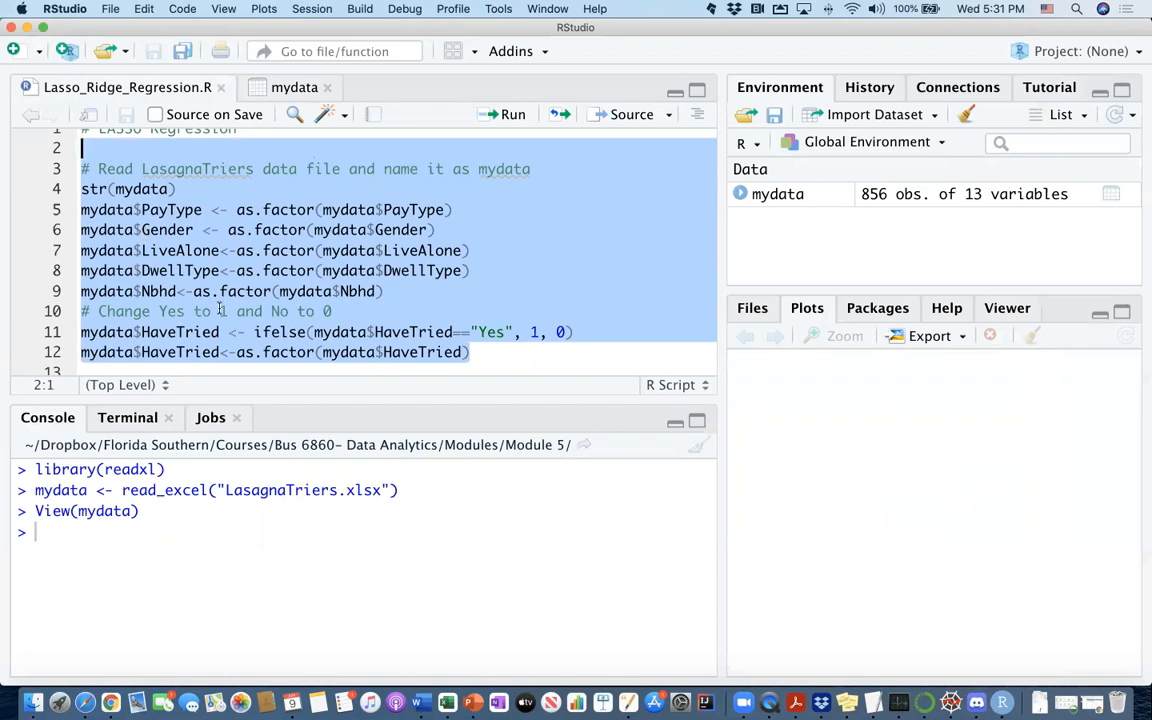
pyautogui.press('super+Return')
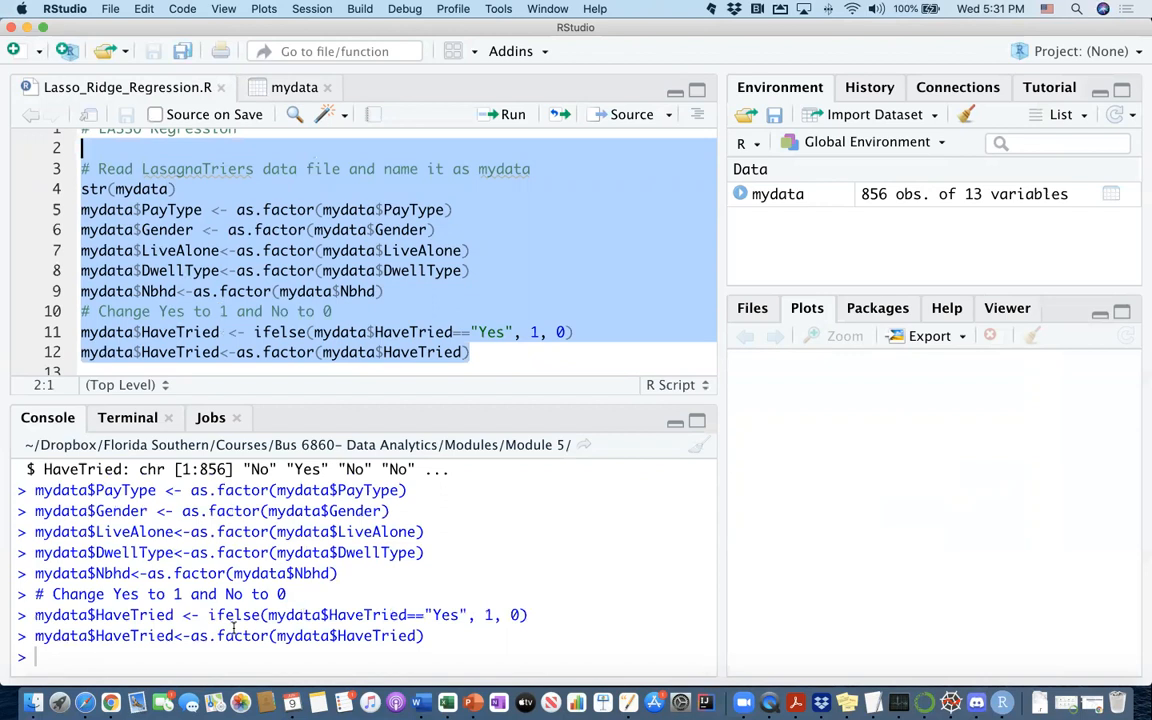
pyautogui.click(740, 194)
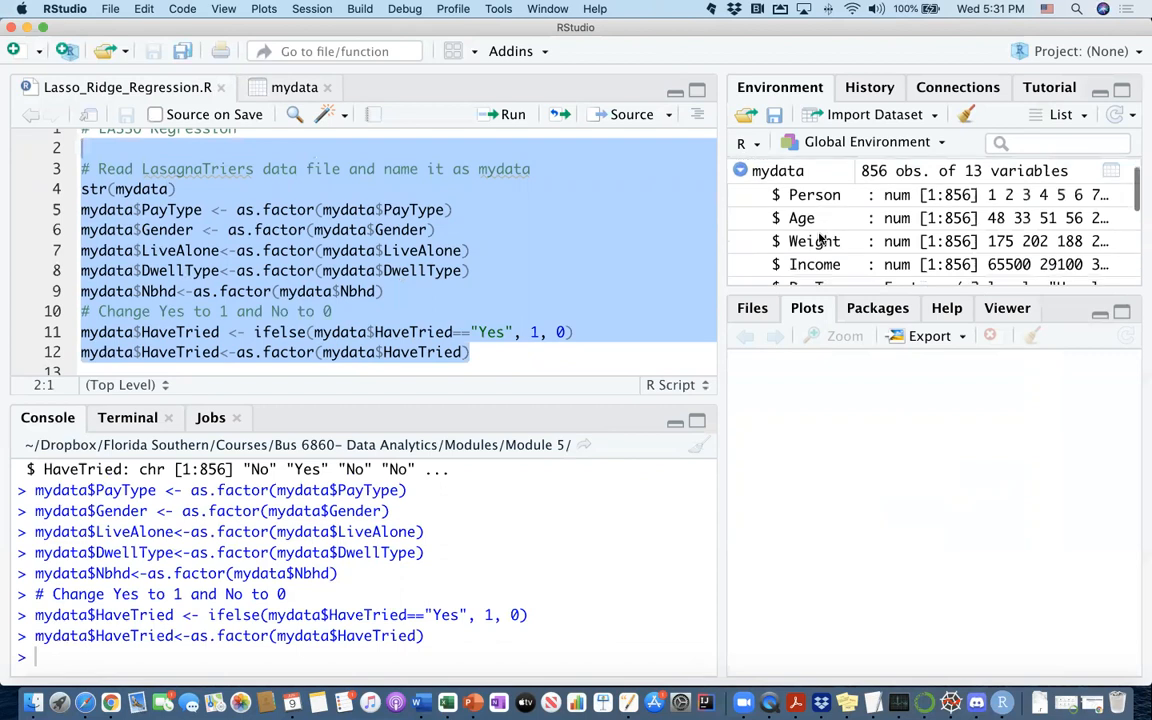
pyautogui.scroll(-3, 820, 238)
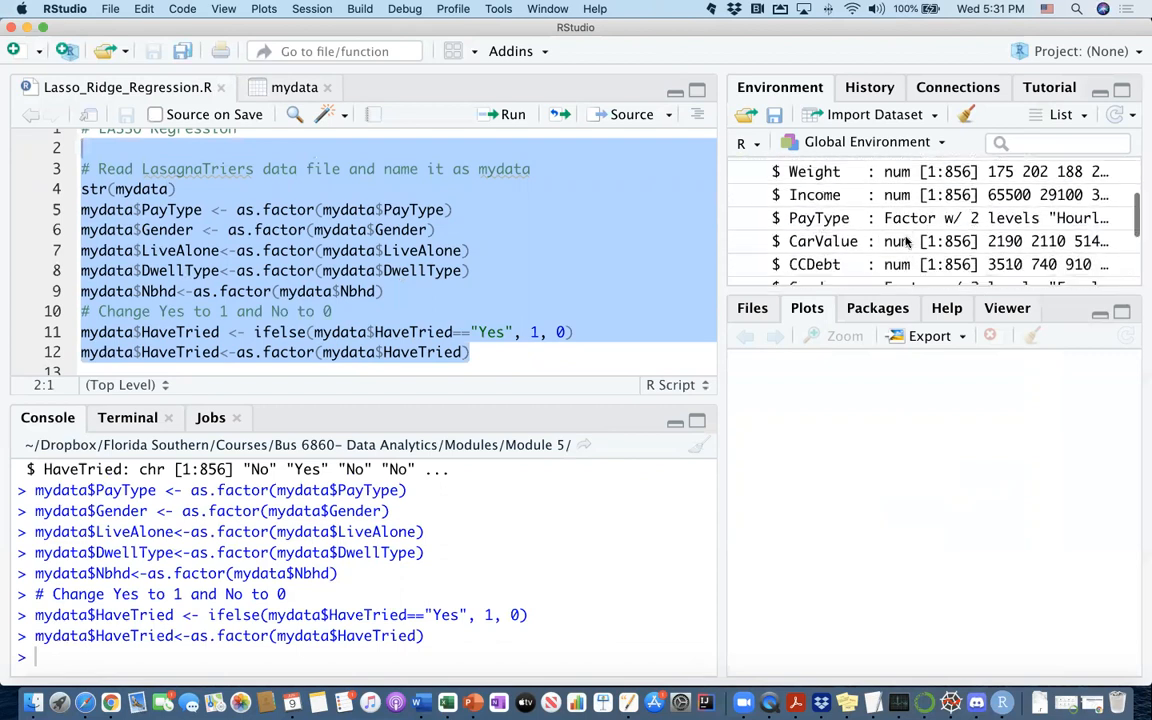
pyautogui.scroll(-2, 908, 238)
pyautogui.scroll(-1, 908, 243)
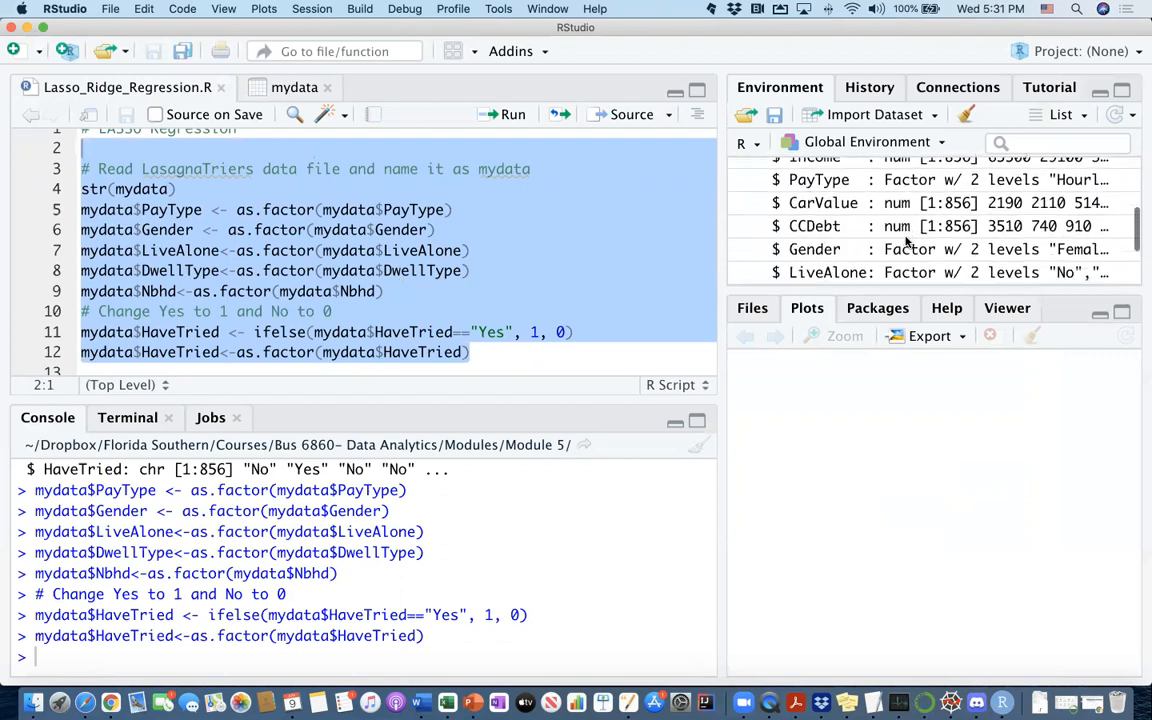
pyautogui.scroll(3, 908, 243)
pyautogui.scroll(3, 908, 243)
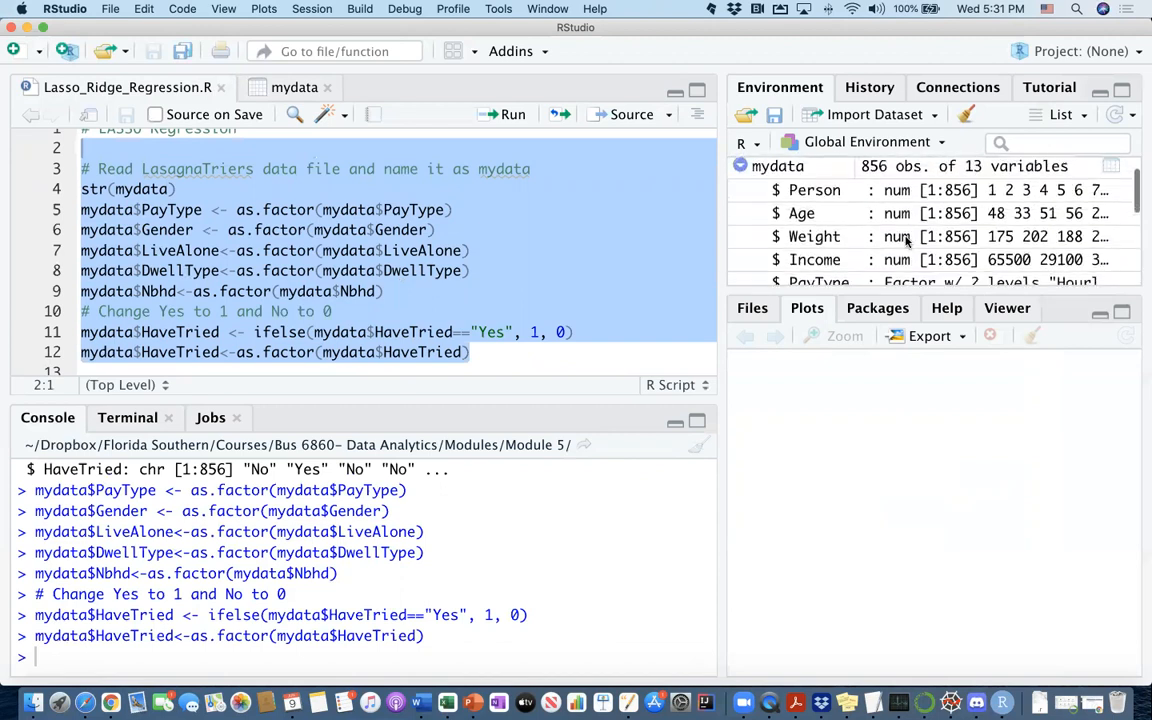
pyautogui.scroll(-4, 908, 243)
pyautogui.scroll(-1, 908, 243)
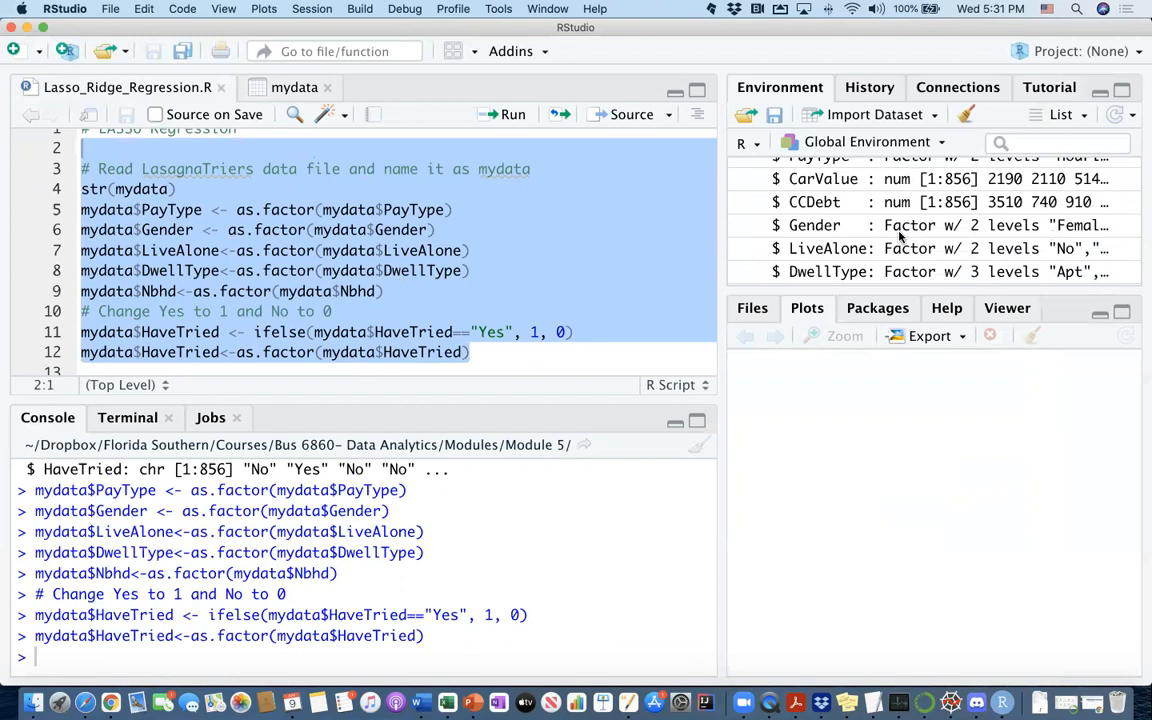
pyautogui.scroll(-2, 900, 236)
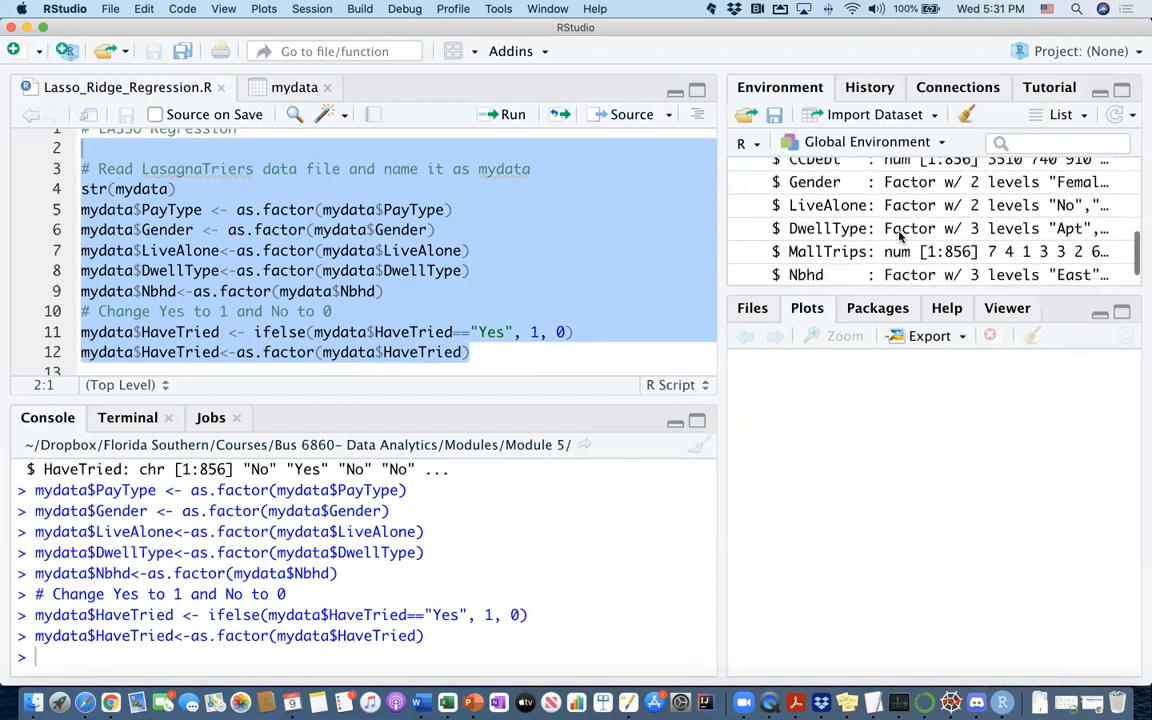
pyautogui.scroll(-1, 900, 236)
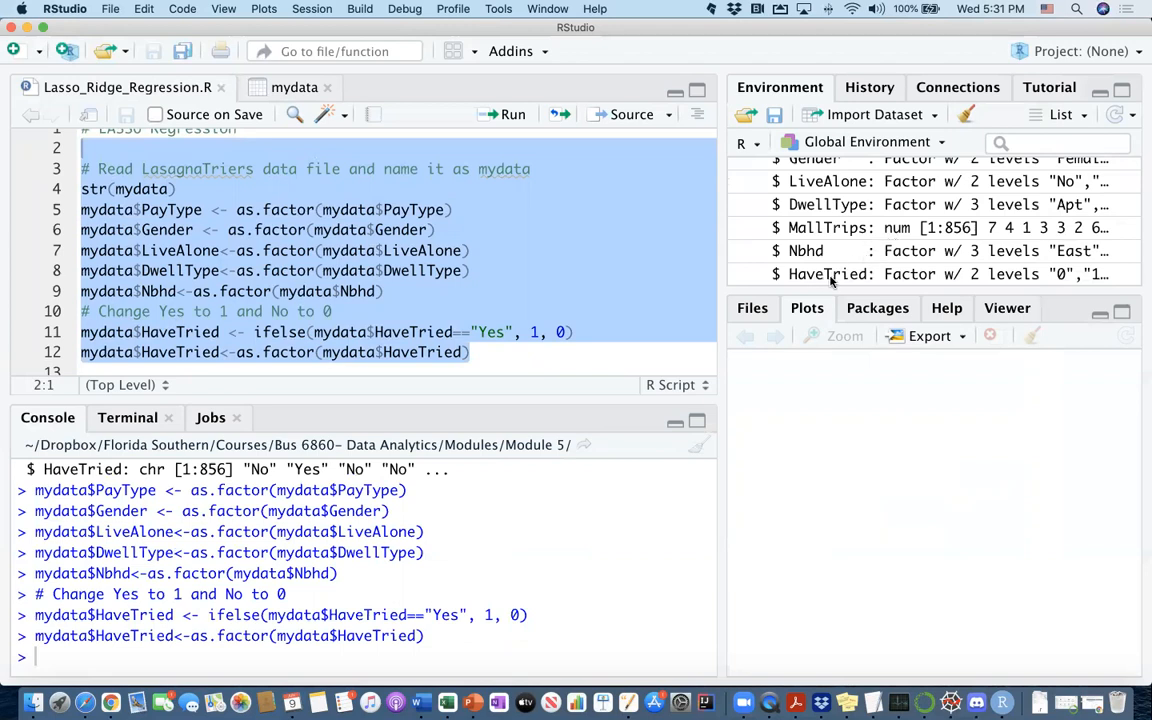
pyautogui.click(425, 328)
pyautogui.scroll(-4, 425, 320)
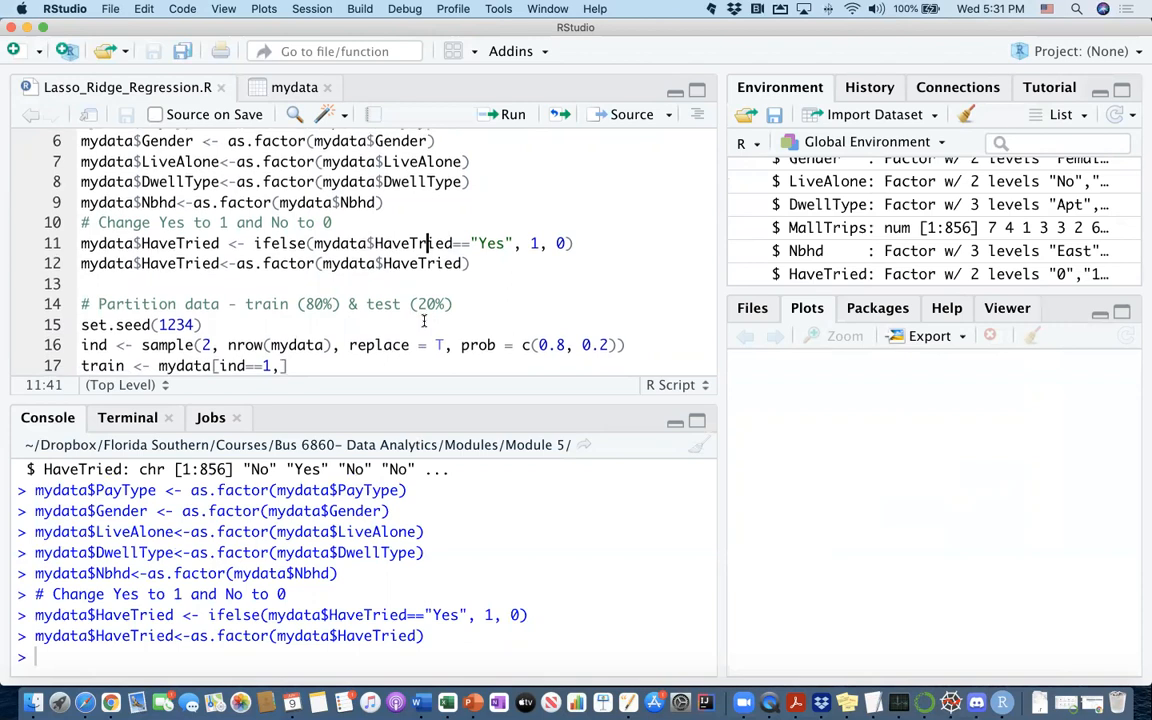
pyautogui.scroll(3, 424, 320)
pyautogui.scroll(-5, 424, 320)
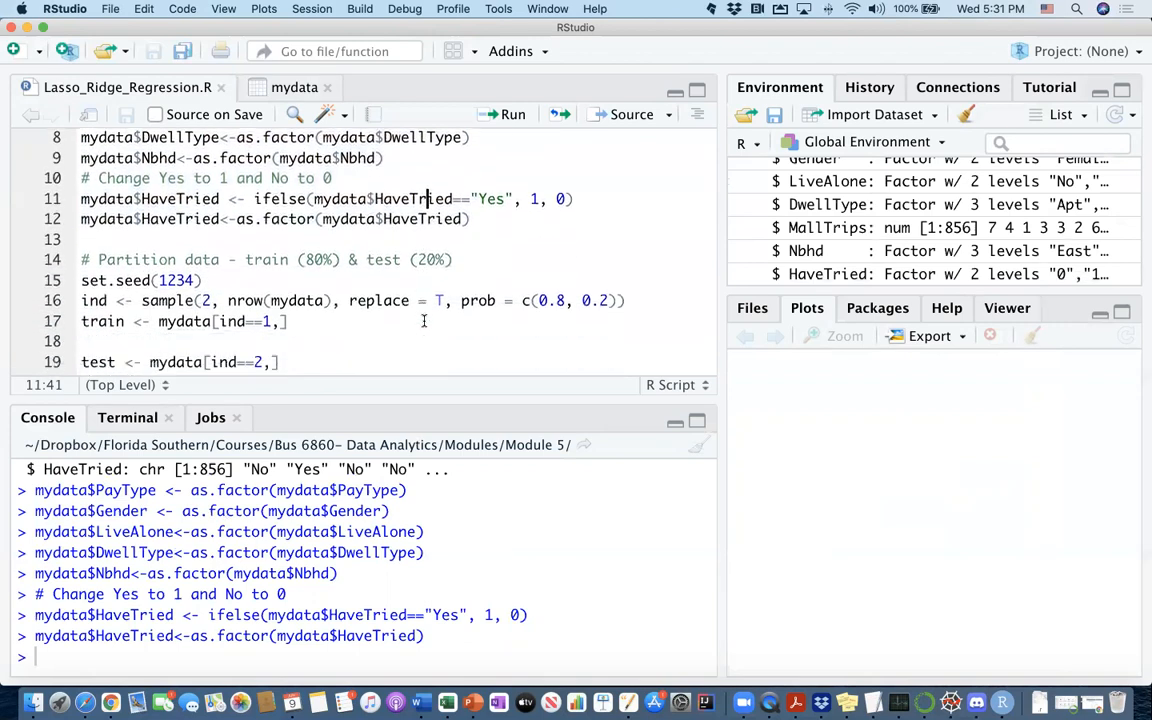
pyautogui.scroll(-2, 424, 320)
pyautogui.scroll(-2, 424, 320)
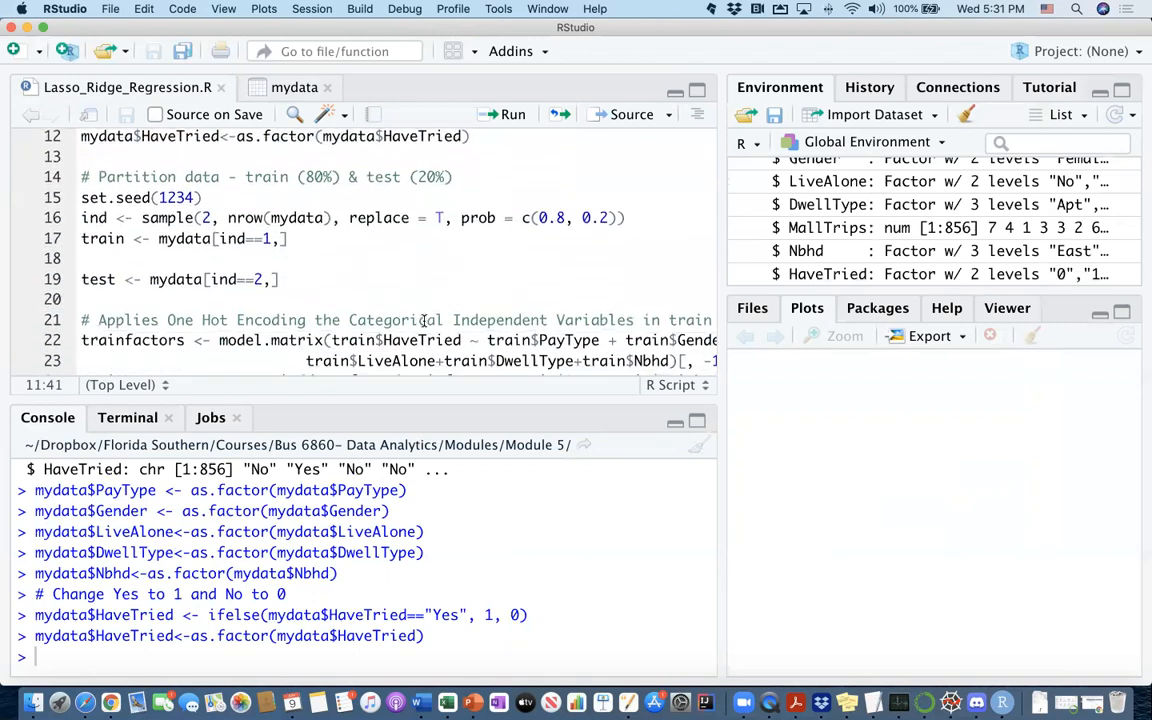
pyautogui.scroll(-1, 424, 320)
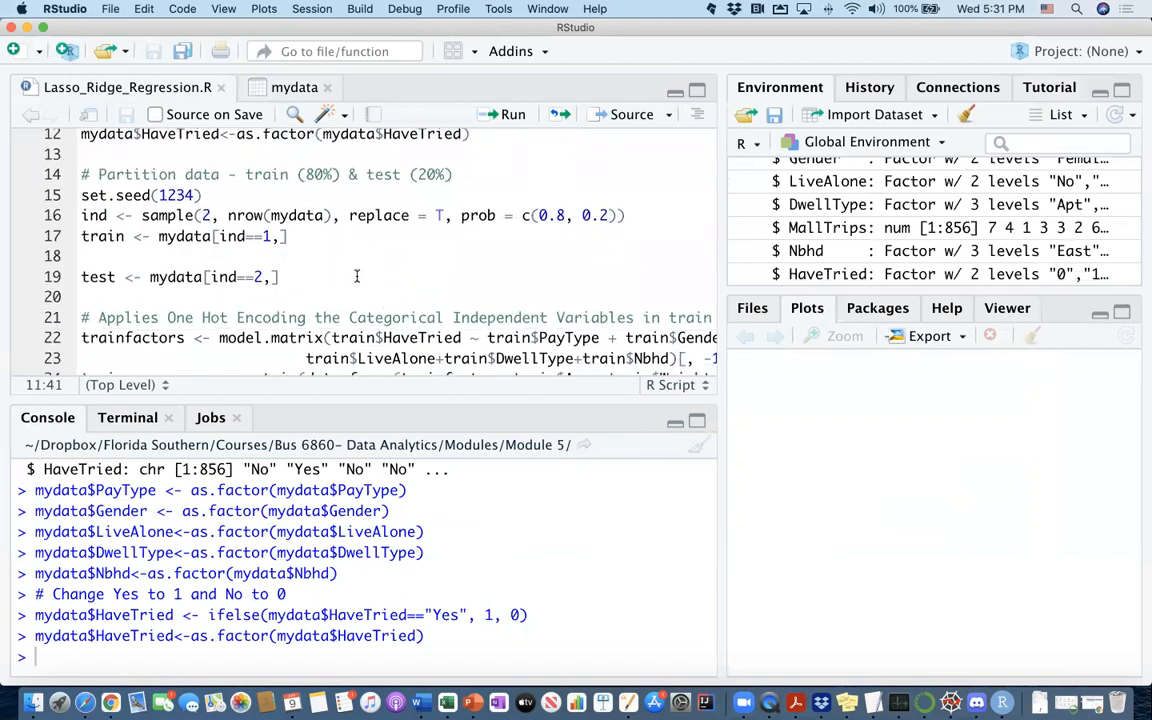
pyautogui.moveTo(280, 277)
pyautogui.mouseDown()
pyautogui.moveTo(70, 195)
pyautogui.moveTo(72, 175)
pyautogui.mouseUp()
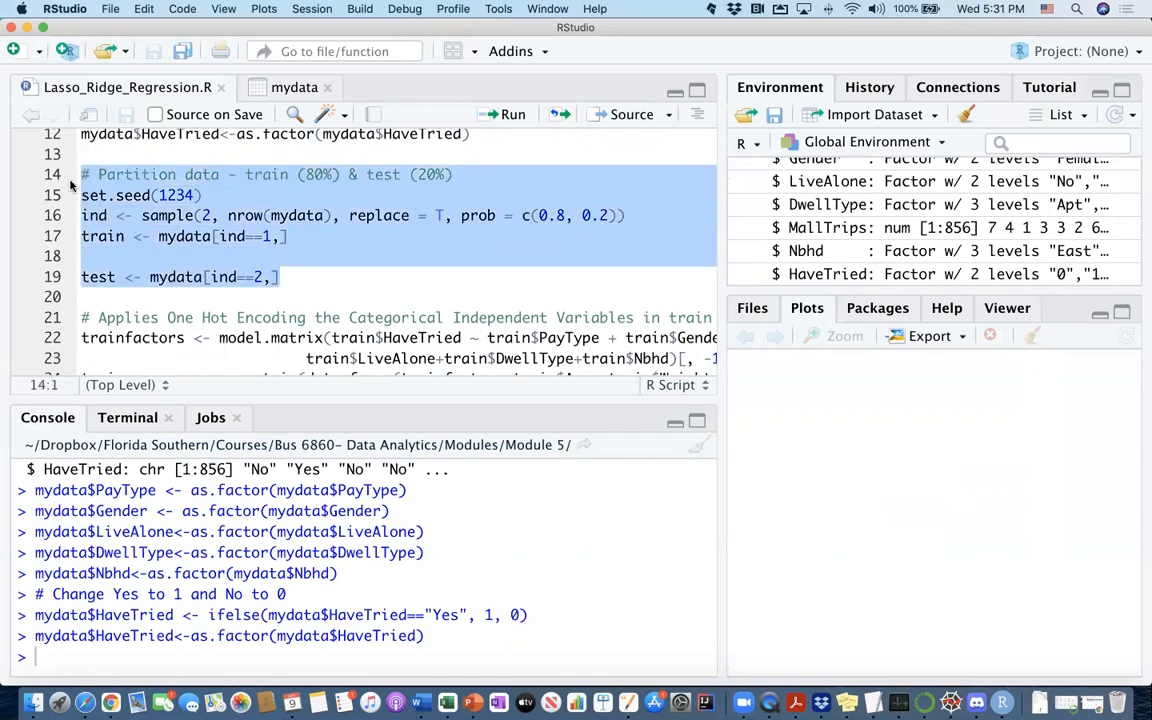
pyautogui.press('super+Return')
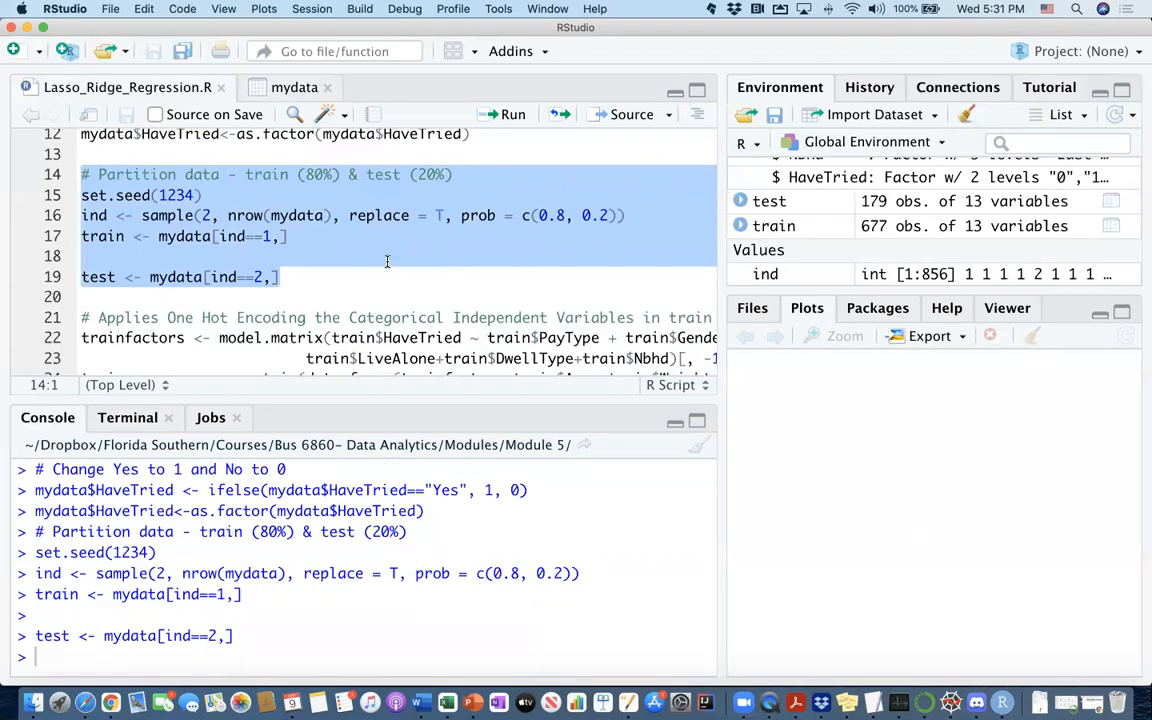
pyautogui.scroll(-2, 387, 262)
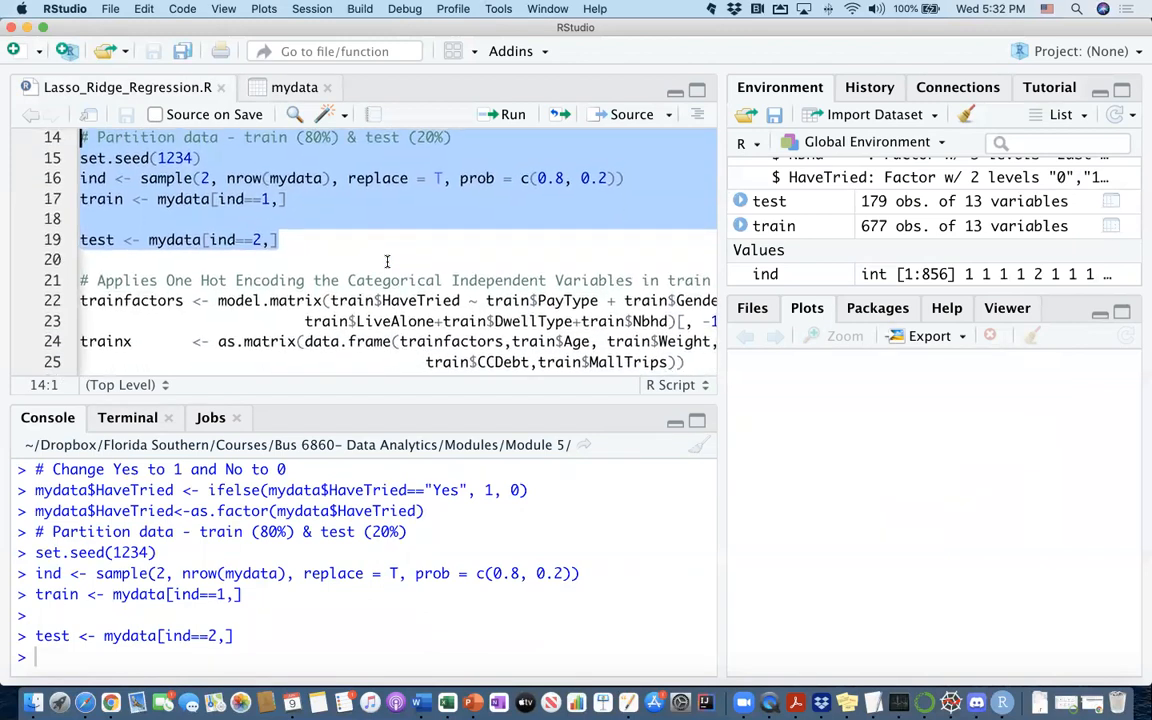
pyautogui.scroll(-5, 387, 262)
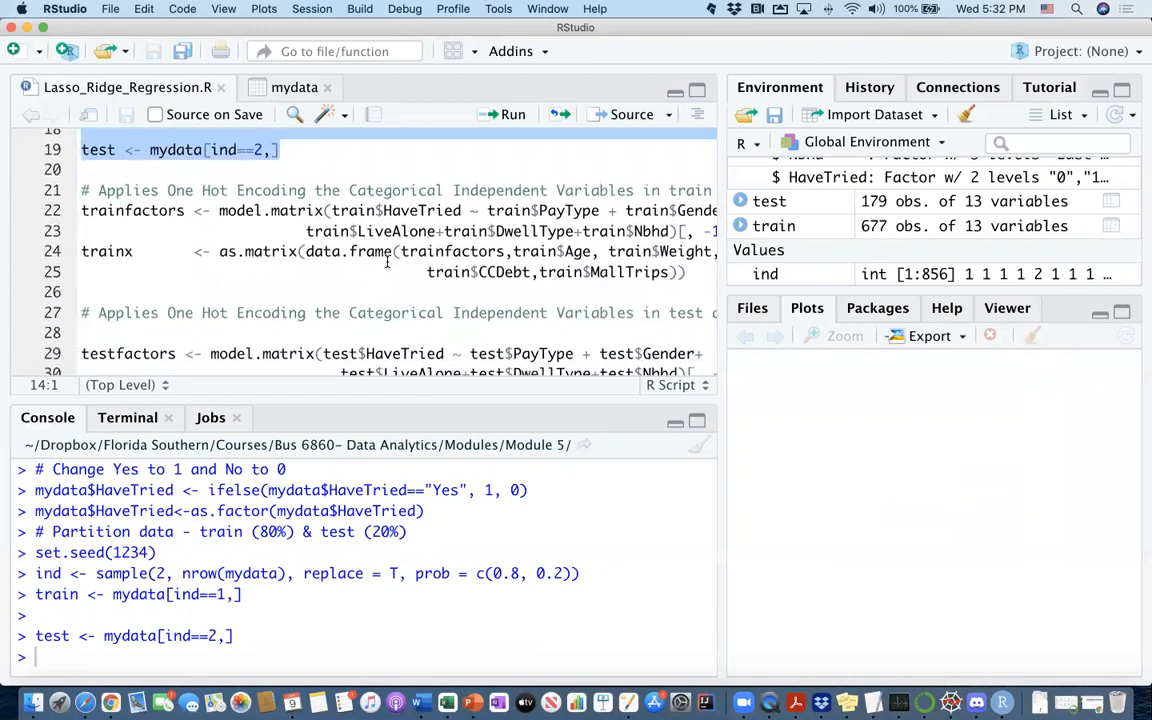
pyautogui.scroll(-1, 387, 262)
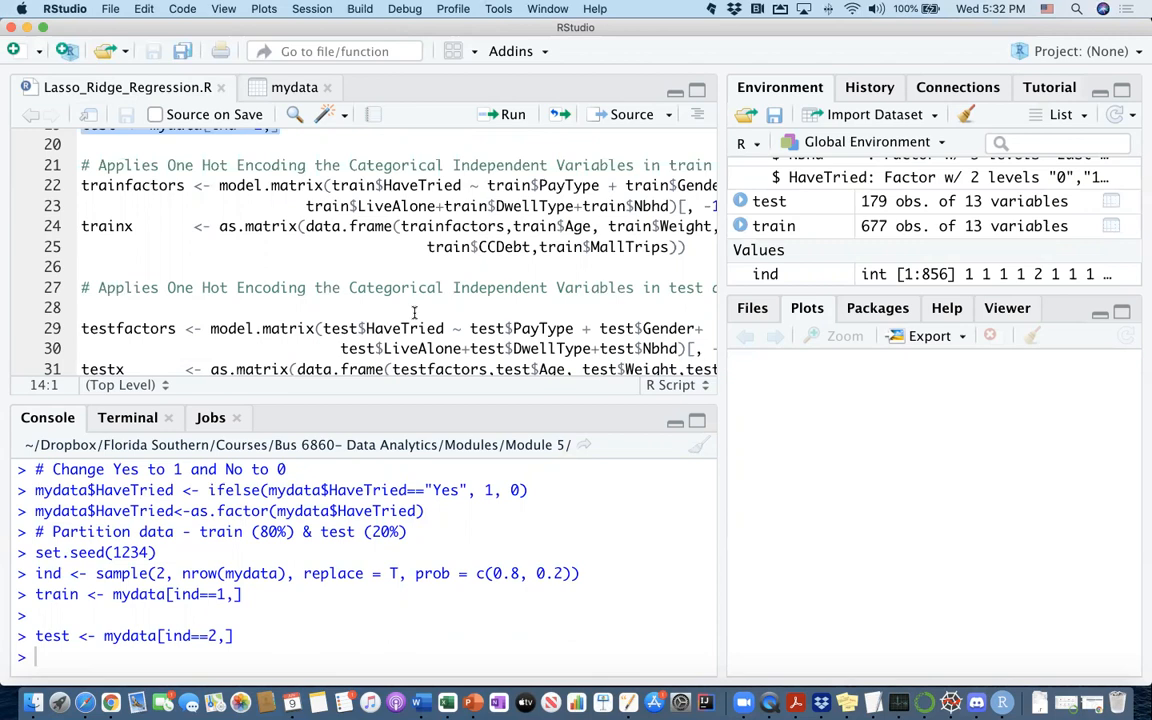
# Highlight the One Hot Encoding comment and predictors, widening the editor and expanding train's columns.
pyautogui.click(170, 165)
pyautogui.moveTo(170, 165); pyautogui.dragTo(308, 165)
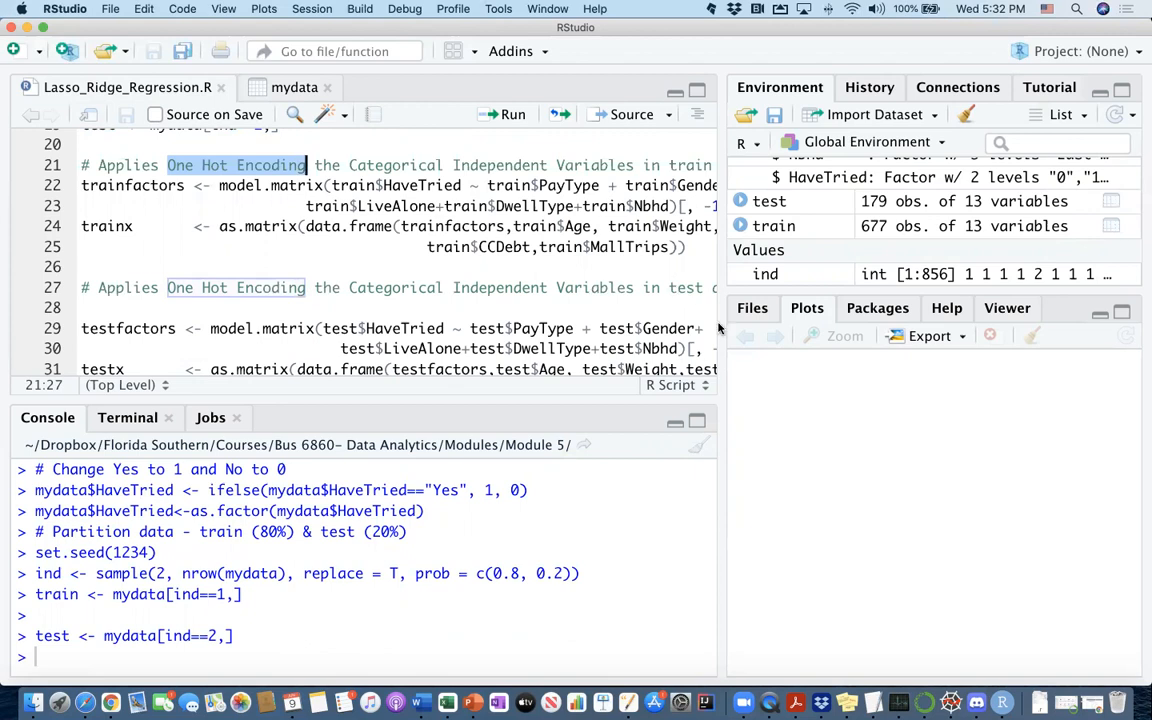
pyautogui.moveTo(720, 327); pyautogui.dragTo(803, 327)
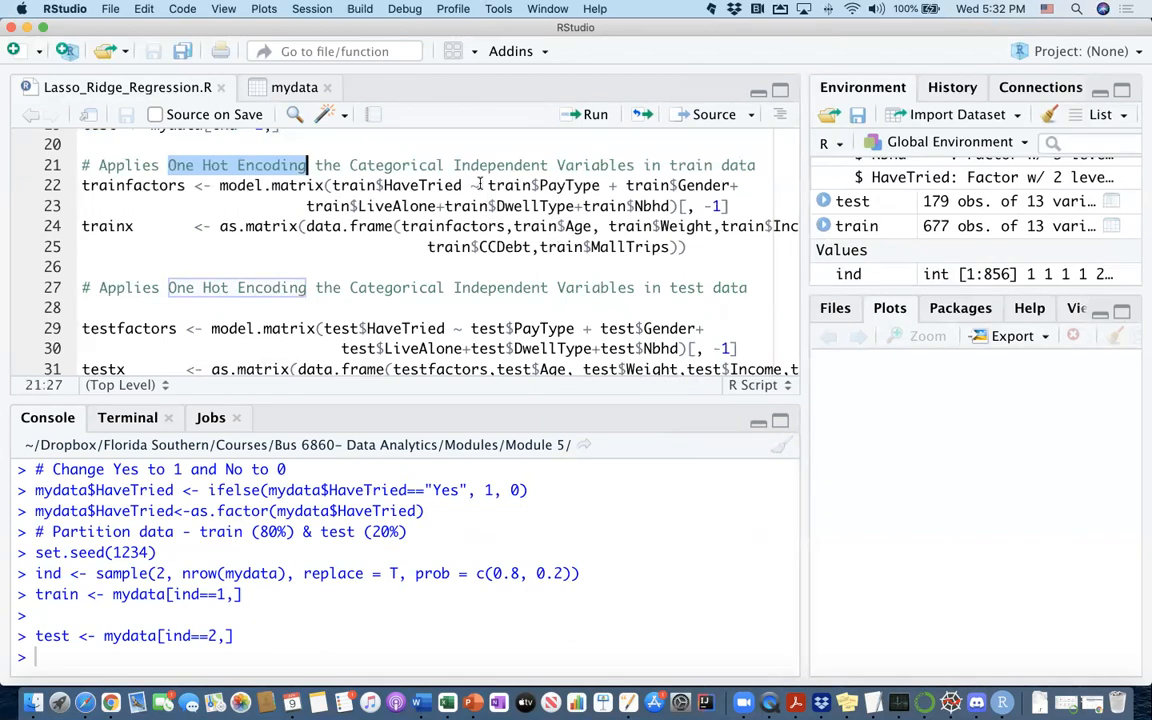
pyautogui.moveTo(489, 186)
pyautogui.mouseDown()
pyautogui.moveTo(610, 188)
pyautogui.moveTo(448, 205)
pyautogui.moveTo(676, 207)
pyautogui.mouseUp()
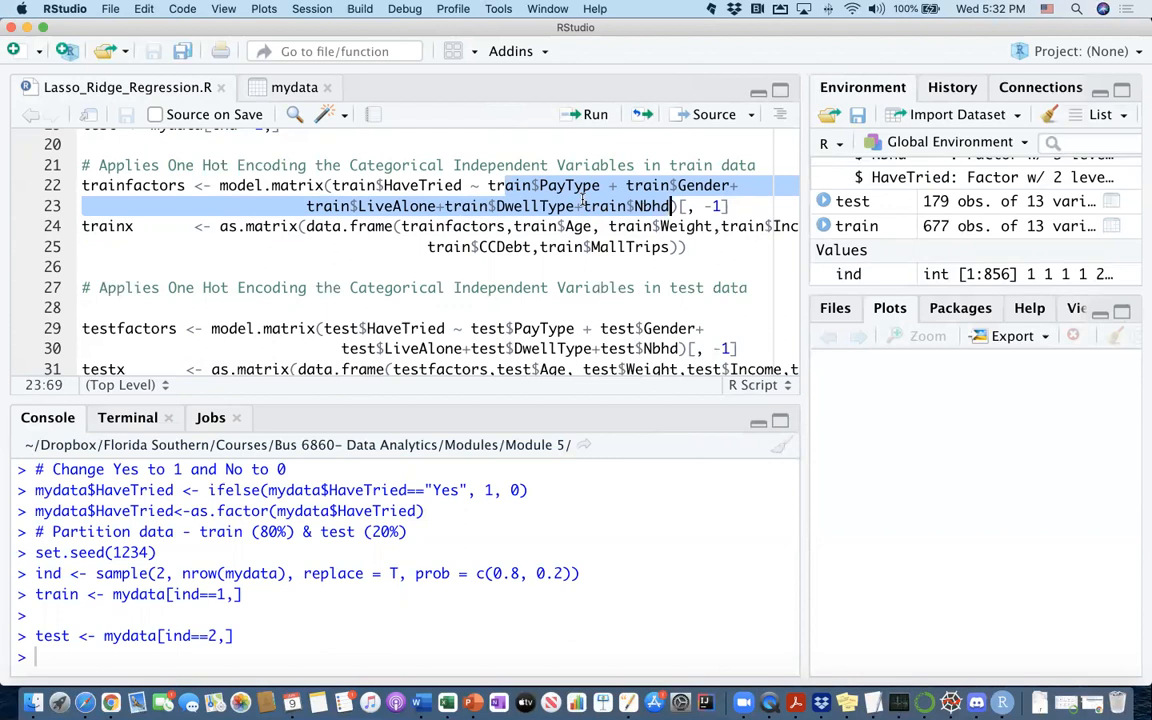
pyautogui.click(825, 226)
pyautogui.scroll(2, 843, 208)
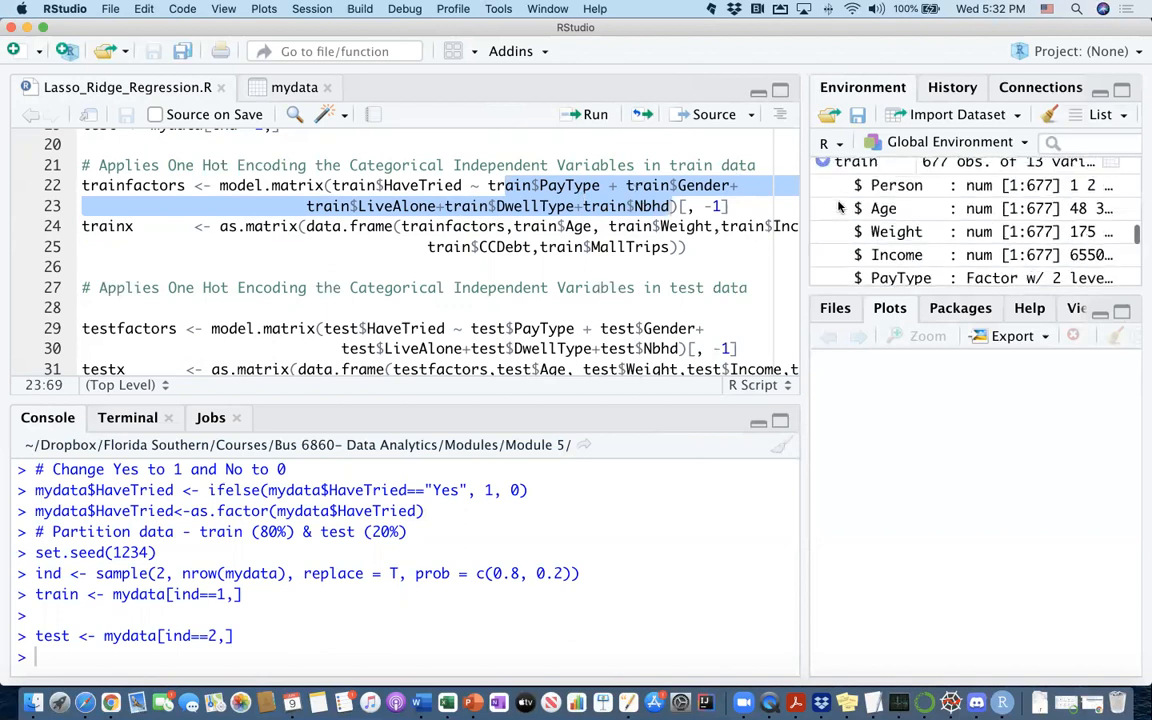
pyautogui.scroll(-3, 850, 240)
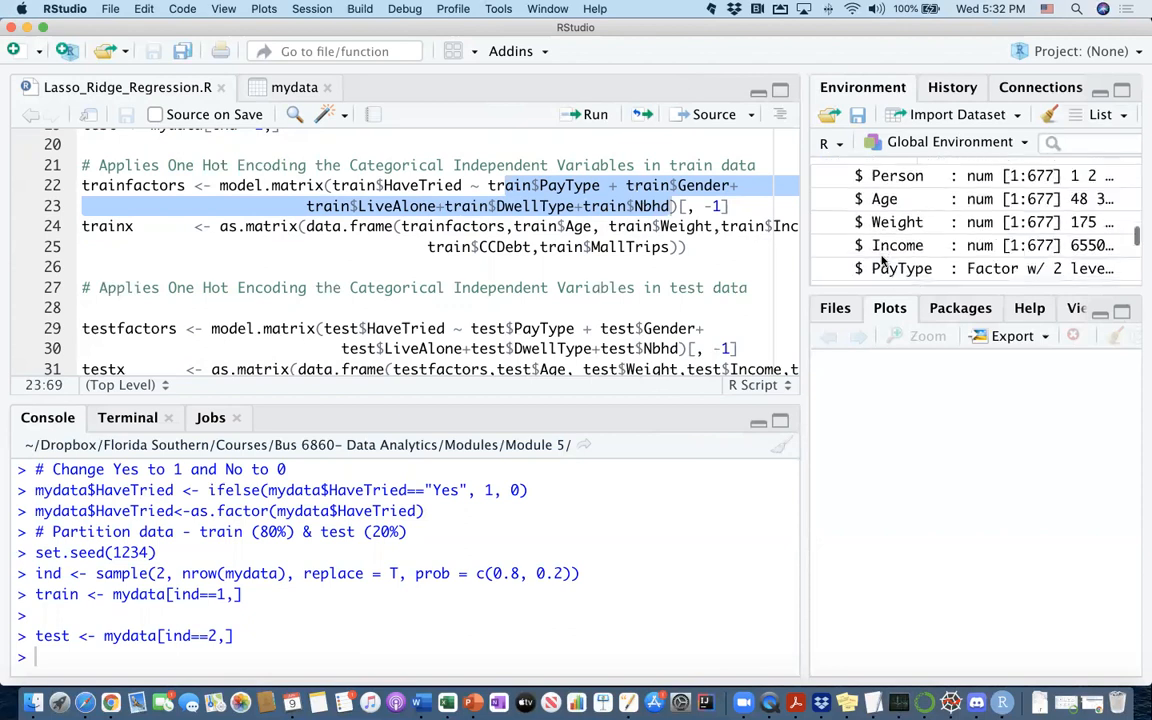
pyautogui.scroll(-1, 882, 258)
pyautogui.scroll(-1, 890, 255)
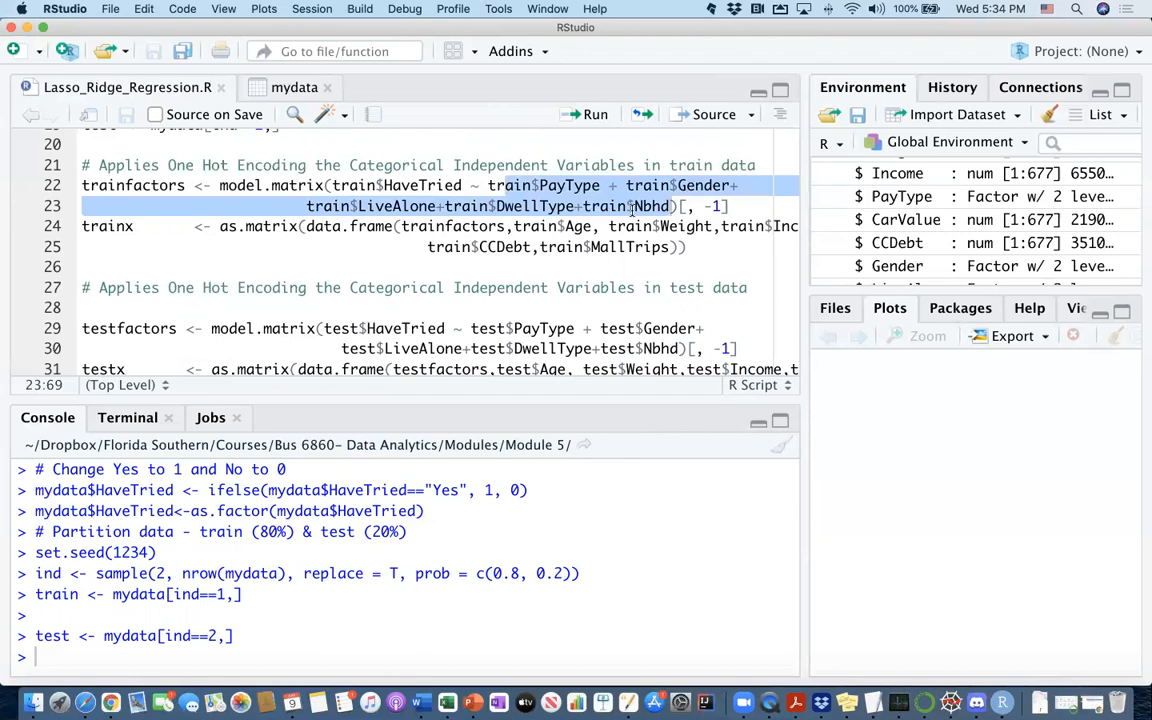
# Walk through the formula: train$PayType, the full HaveTried ~ ... Nbhd formula, and the response part.
pyautogui.click(455, 188)
pyautogui.moveTo(488, 185)
pyautogui.mouseDown()
pyautogui.moveTo(610, 186)
pyautogui.moveTo(530, 207)
pyautogui.moveTo(674, 207)
pyautogui.mouseUp()
pyautogui.click(470, 186)
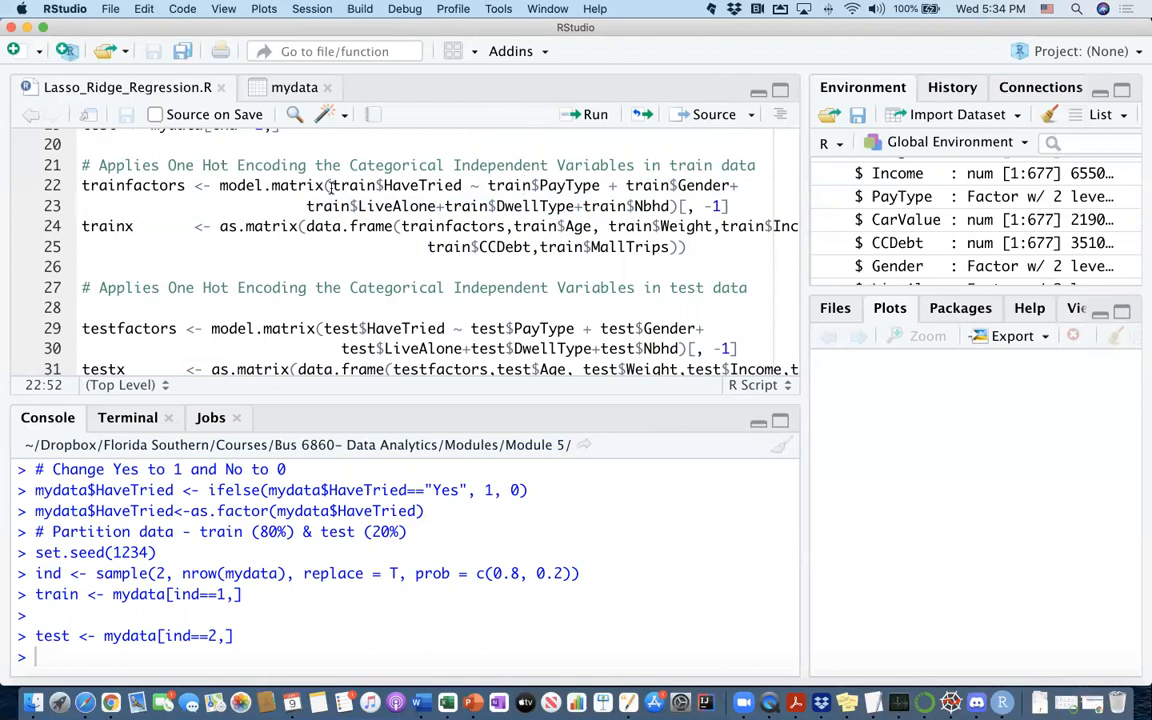
pyautogui.click(329, 186)
pyautogui.moveTo(331, 186); pyautogui.dragTo(668, 210)
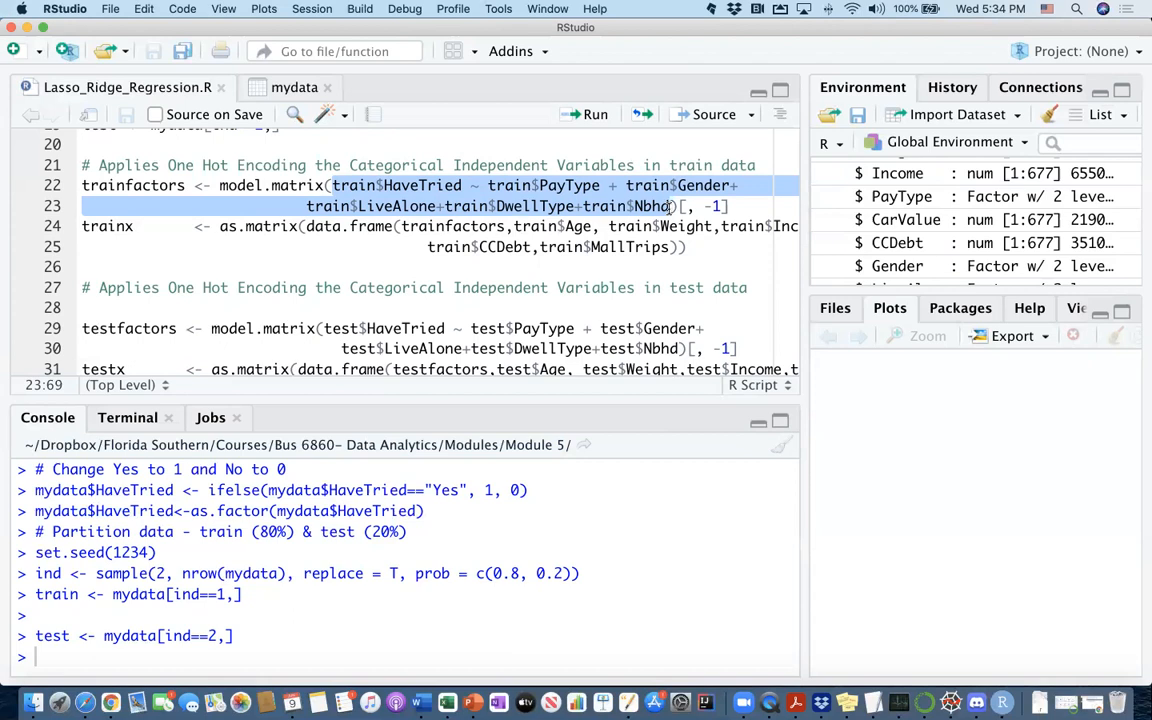
pyautogui.click(599, 186)
pyautogui.moveTo(478, 186); pyautogui.dragTo(383, 186)
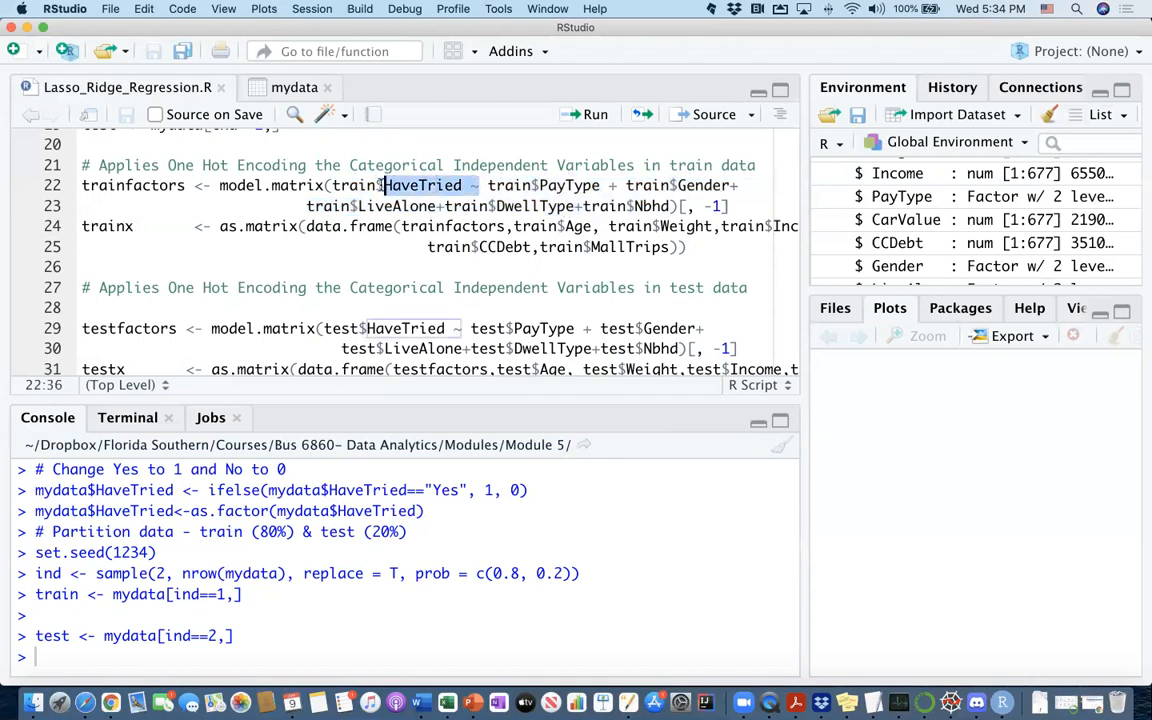
pyautogui.moveTo(383, 186); pyautogui.dragTo(333, 186)
pyautogui.click(480, 186)
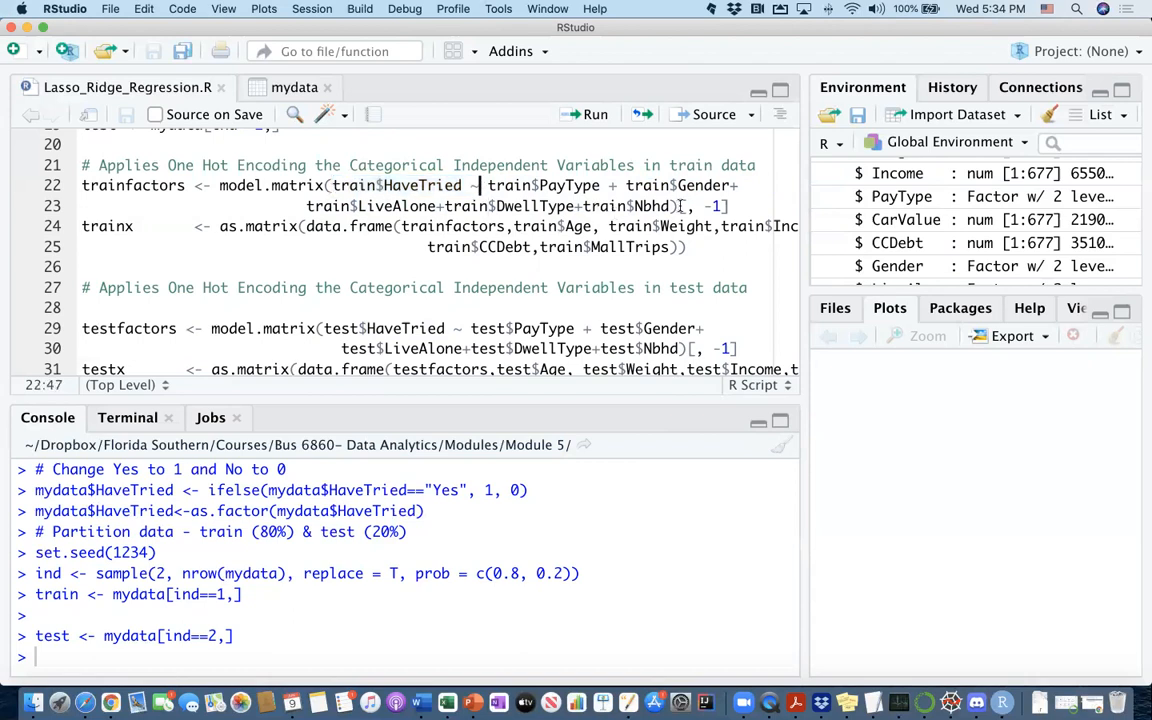
# Point out the [, -1] index dropping the first column, then run the trainfactors lines 22–23.
pyautogui.moveTo(680, 206)
pyautogui.mouseDown()
pyautogui.moveTo(737, 207)
pyautogui.moveTo(220, 186)
pyautogui.mouseUp()
pyautogui.click(737, 207)
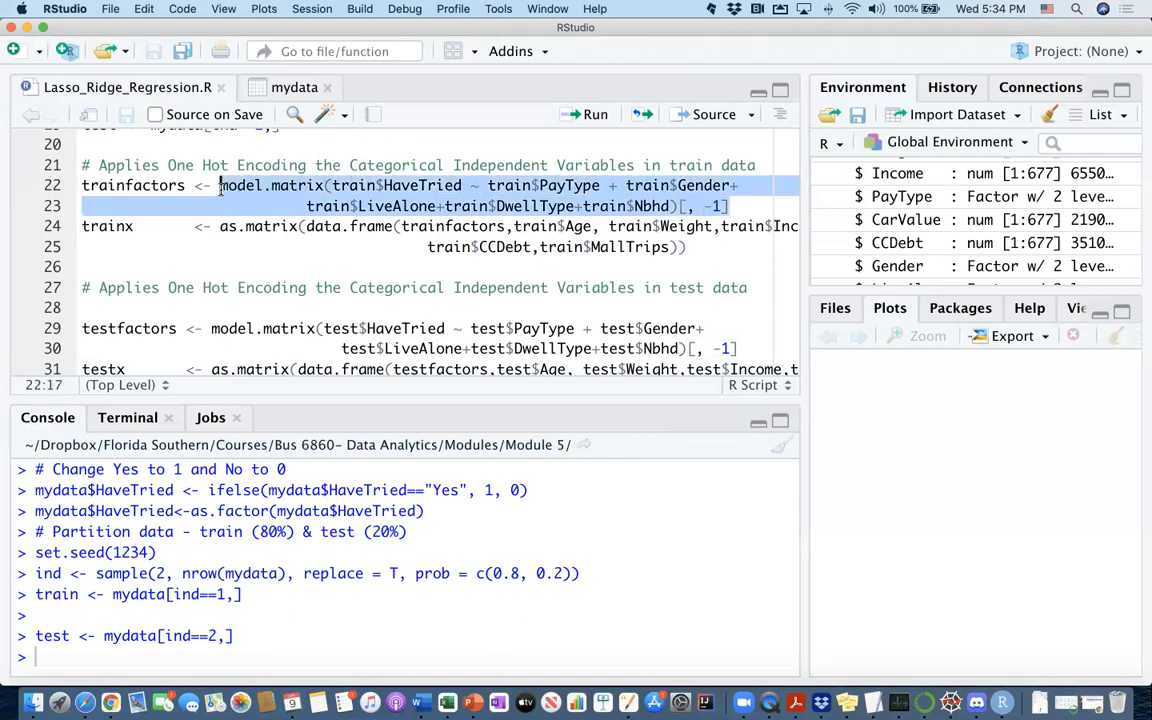
pyautogui.click(718, 206)
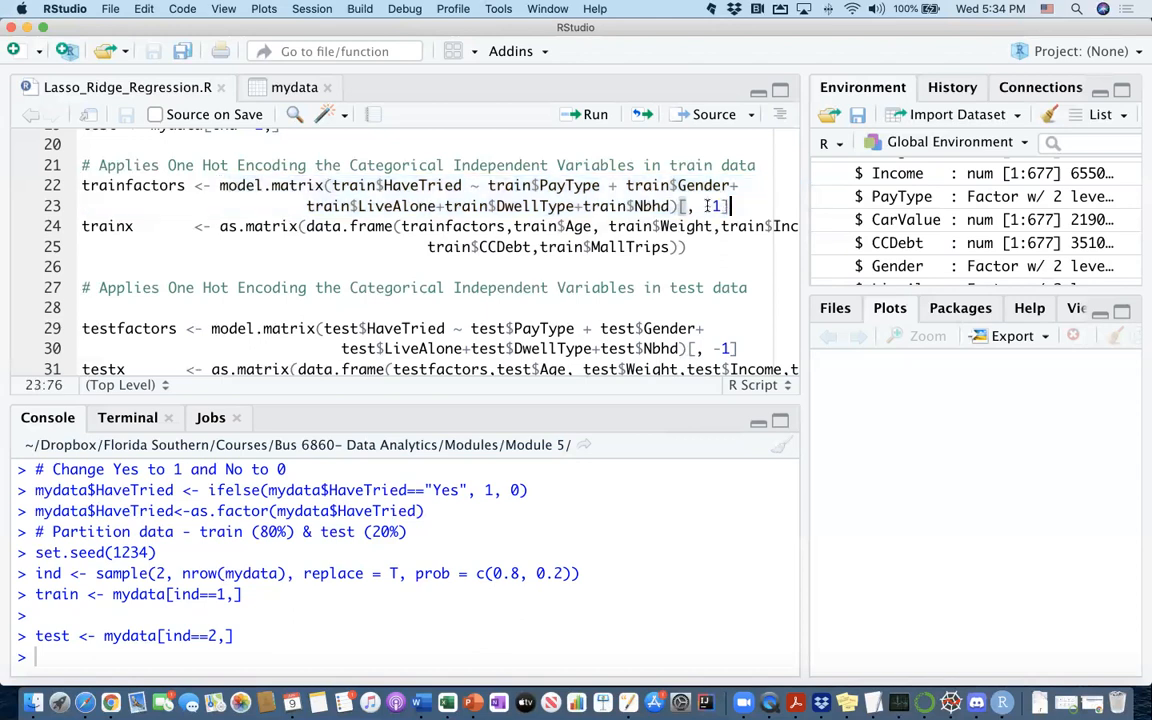
pyautogui.moveTo(718, 206); pyautogui.dragTo(724, 206)
pyautogui.moveTo(730, 205); pyautogui.dragTo(679, 207)
pyautogui.moveTo(679, 207); pyautogui.dragTo(704, 206)
pyautogui.moveTo(204, 215); pyautogui.dragTo(64, 183)
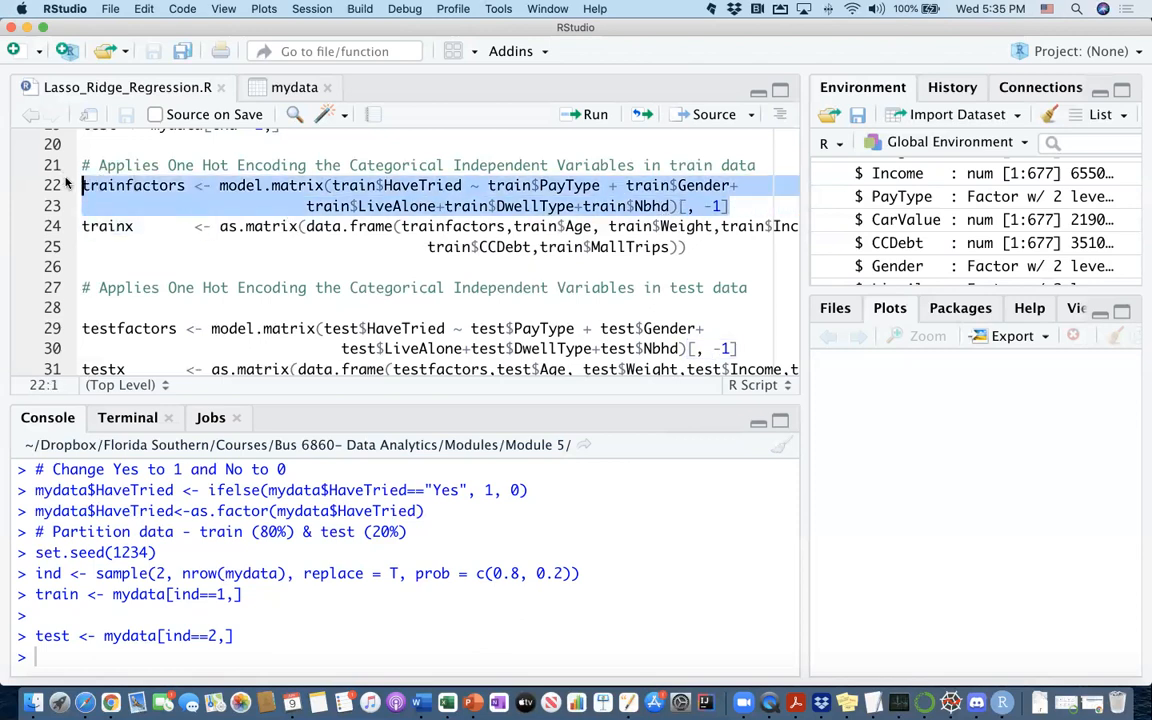
pyautogui.press('super+Return')
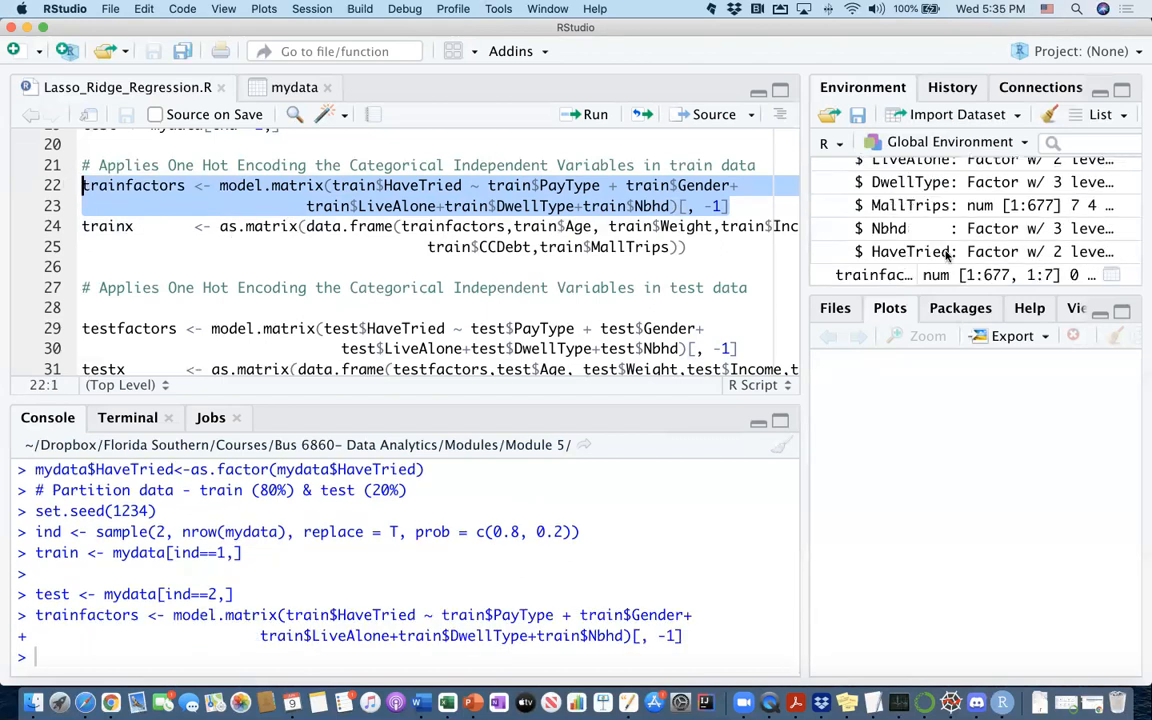
pyautogui.scroll(-2, 945, 252)
pyautogui.scroll(-1, 945, 252)
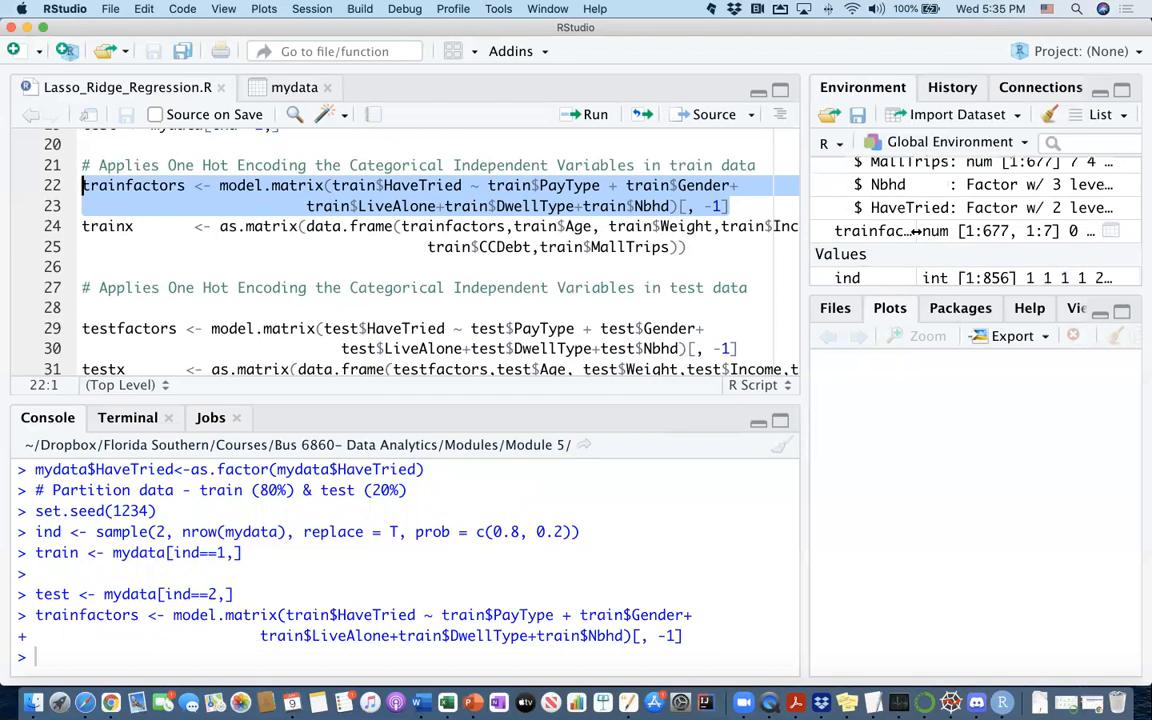
# View the trainfactors matrix of 0/1 dummy columns in the data viewer.
pyautogui.click(935, 231)
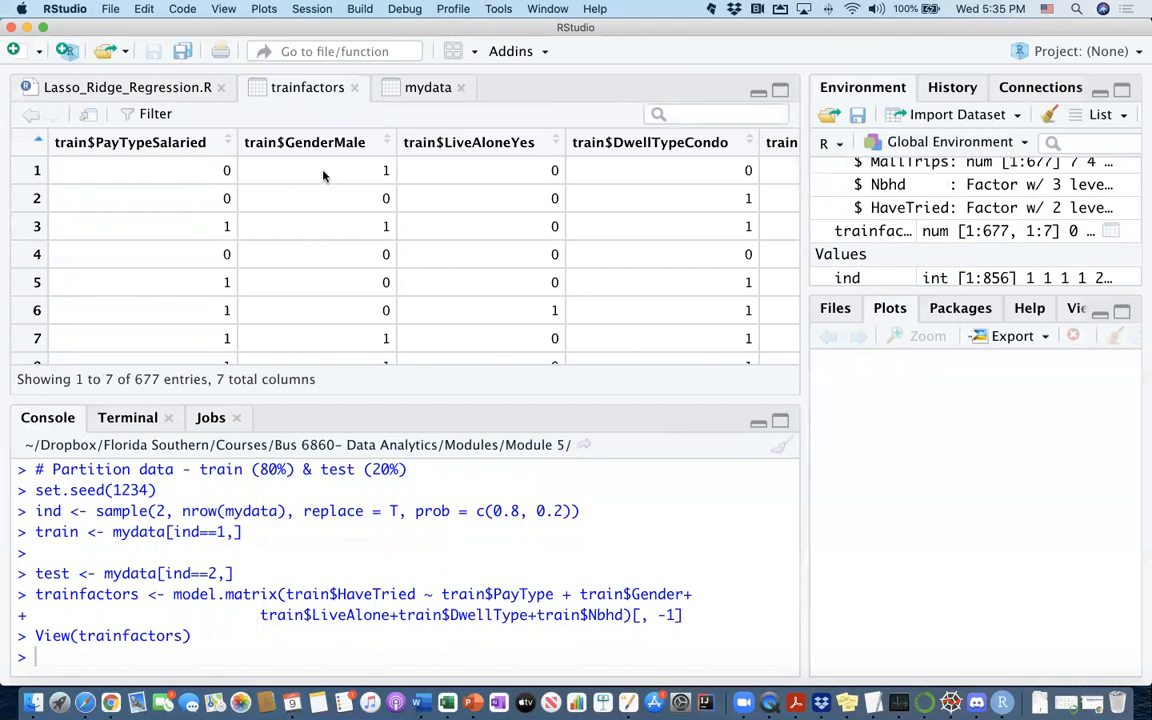
pyautogui.hscroll(5, 323, 176)
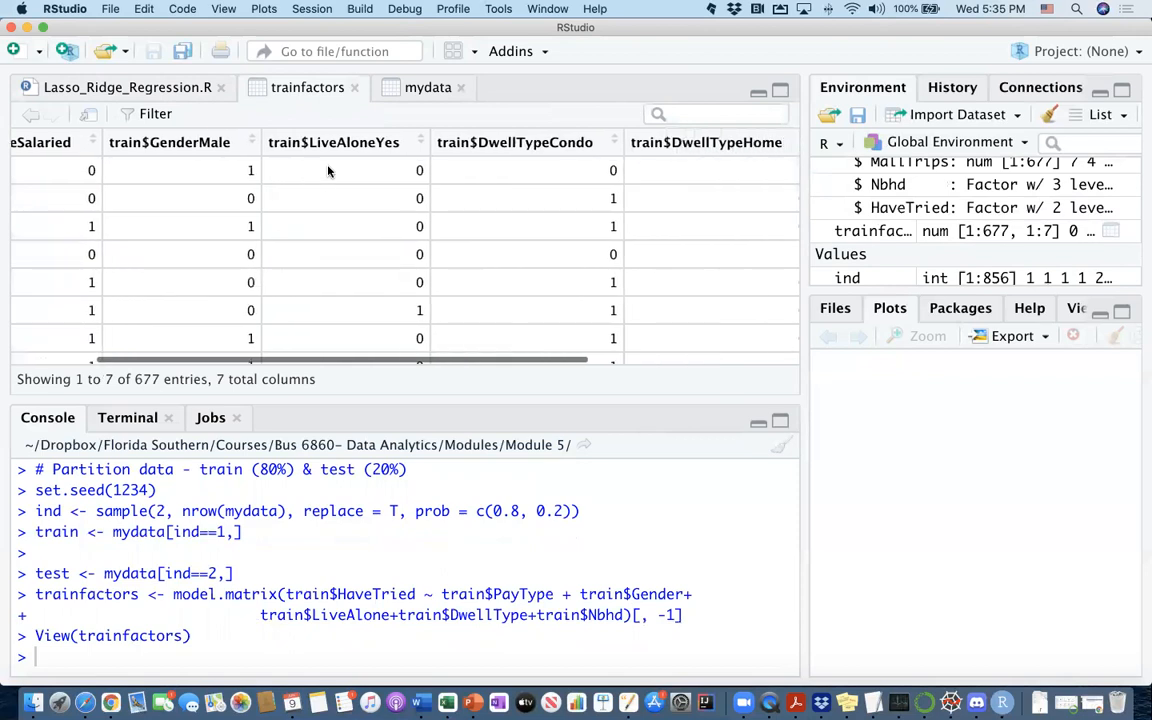
pyautogui.hscroll(3, 329, 172)
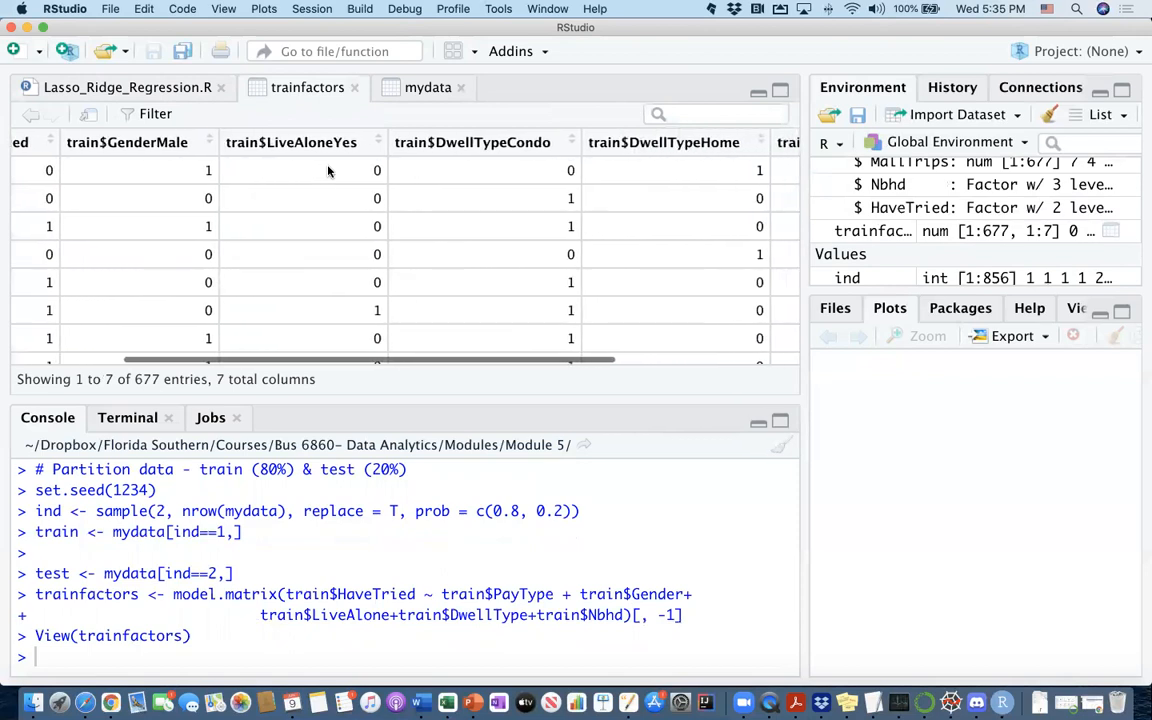
pyautogui.hscroll(3, 329, 172)
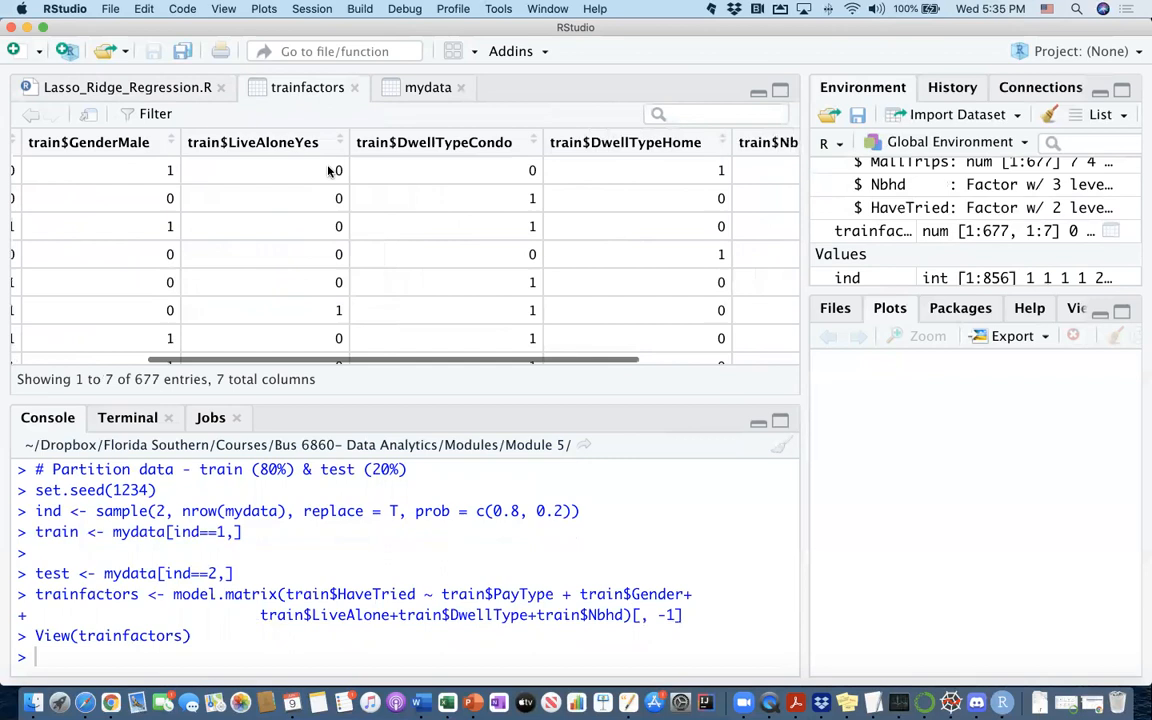
pyautogui.hscroll(5, 329, 172)
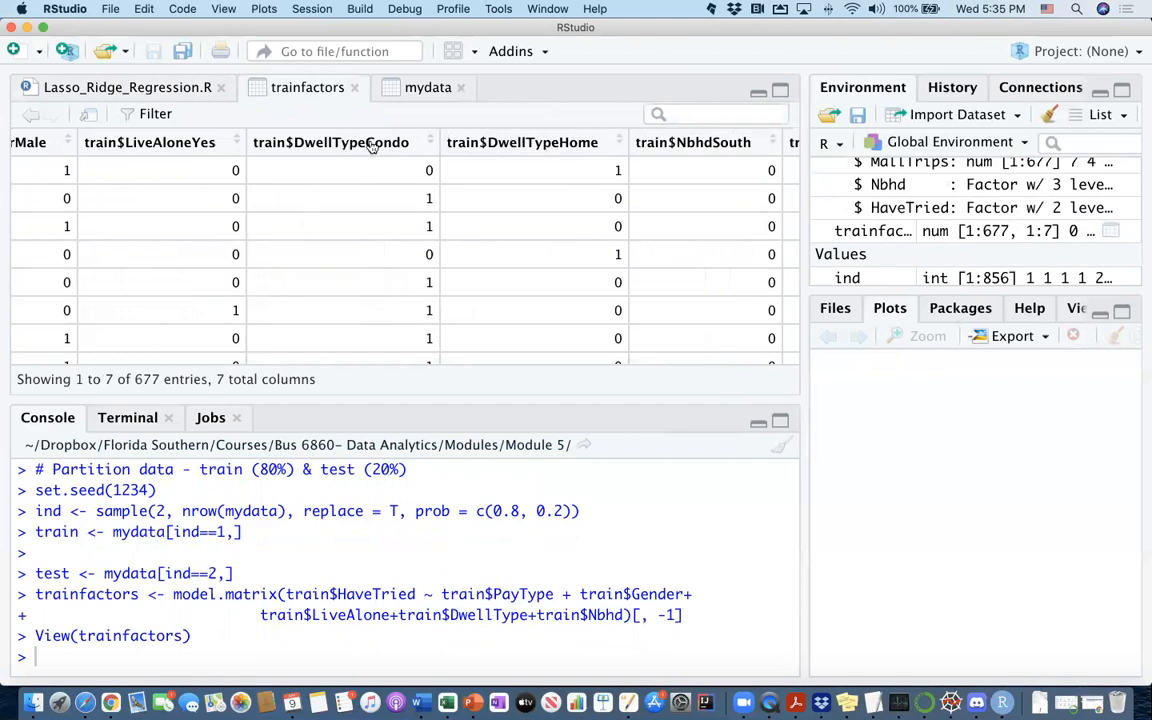
pyautogui.moveTo(625, 142)
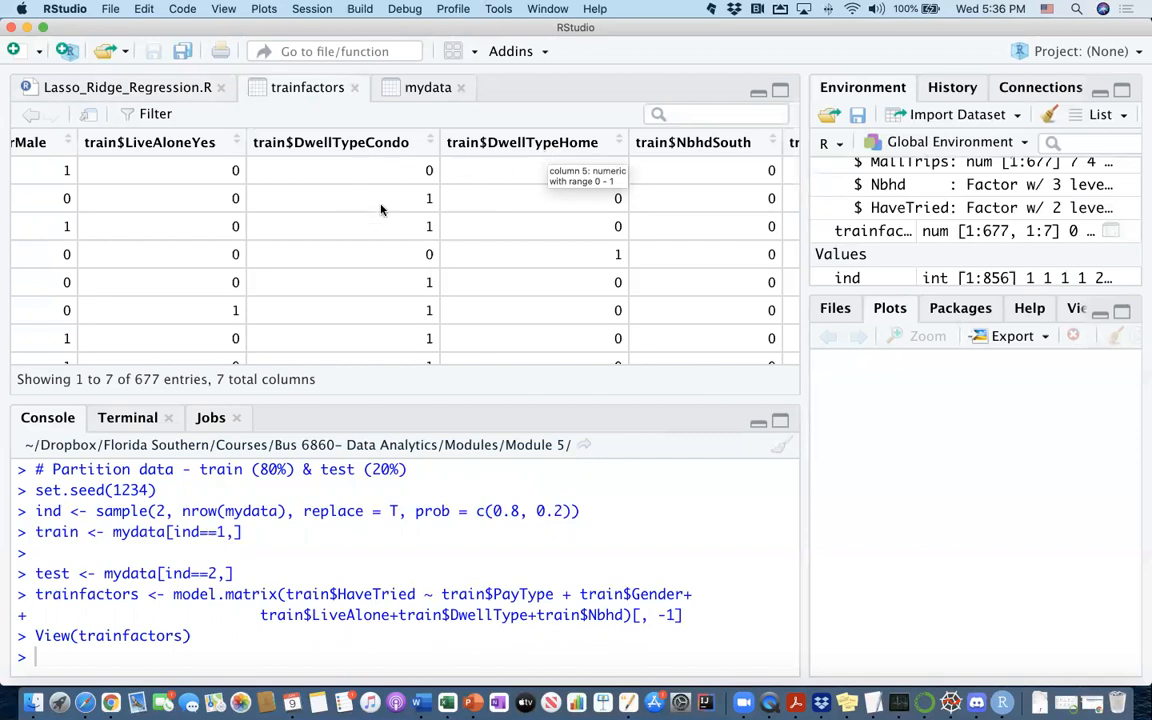
pyautogui.hscroll(4, 530, 165)
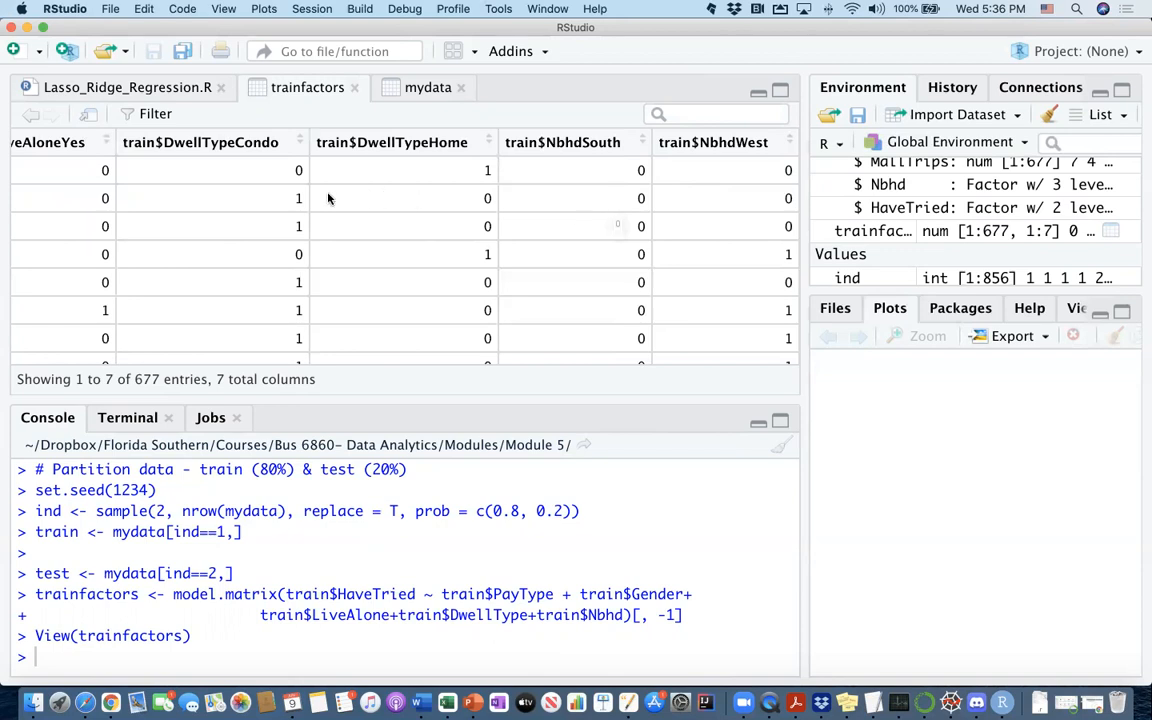
pyautogui.hscroll(-10, 328, 198)
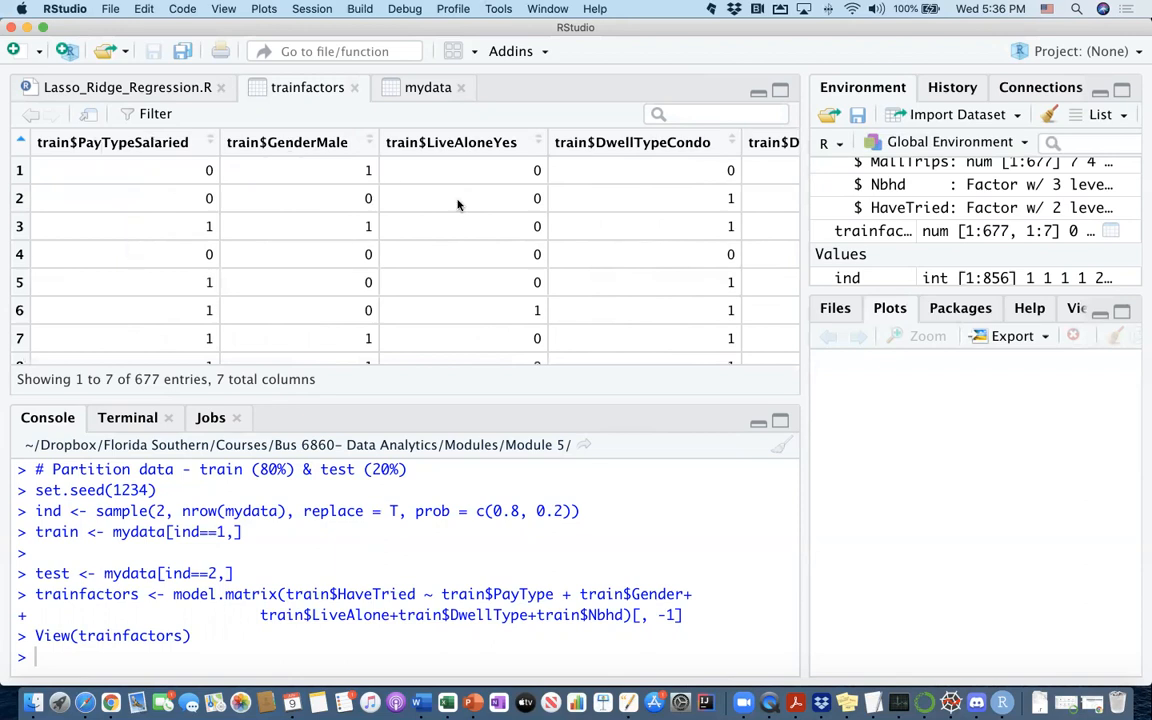
pyautogui.hscroll(5, 458, 205)
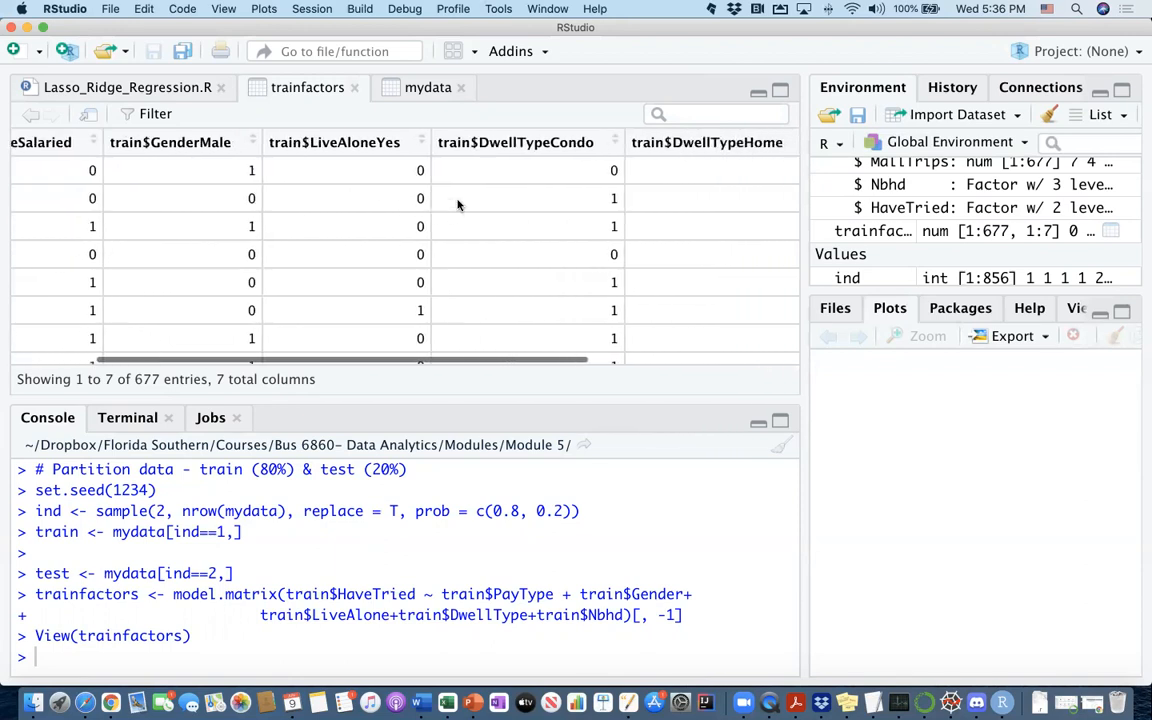
pyautogui.hscroll(5, 458, 205)
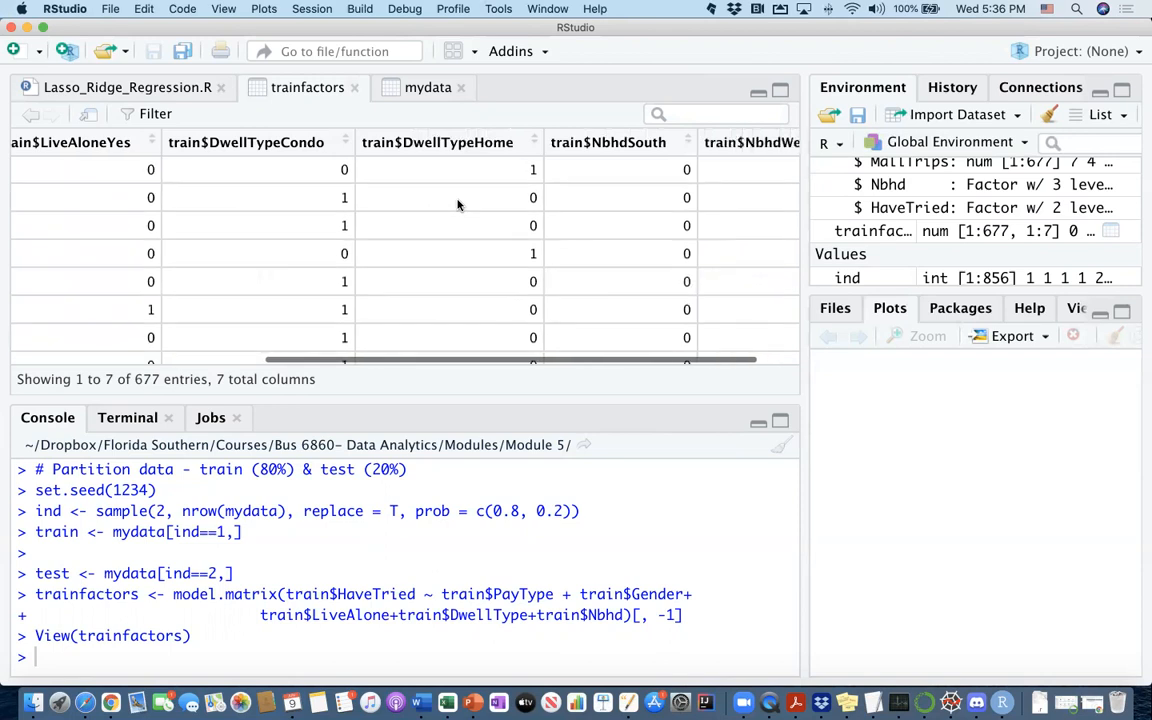
pyautogui.hscroll(2, 458, 205)
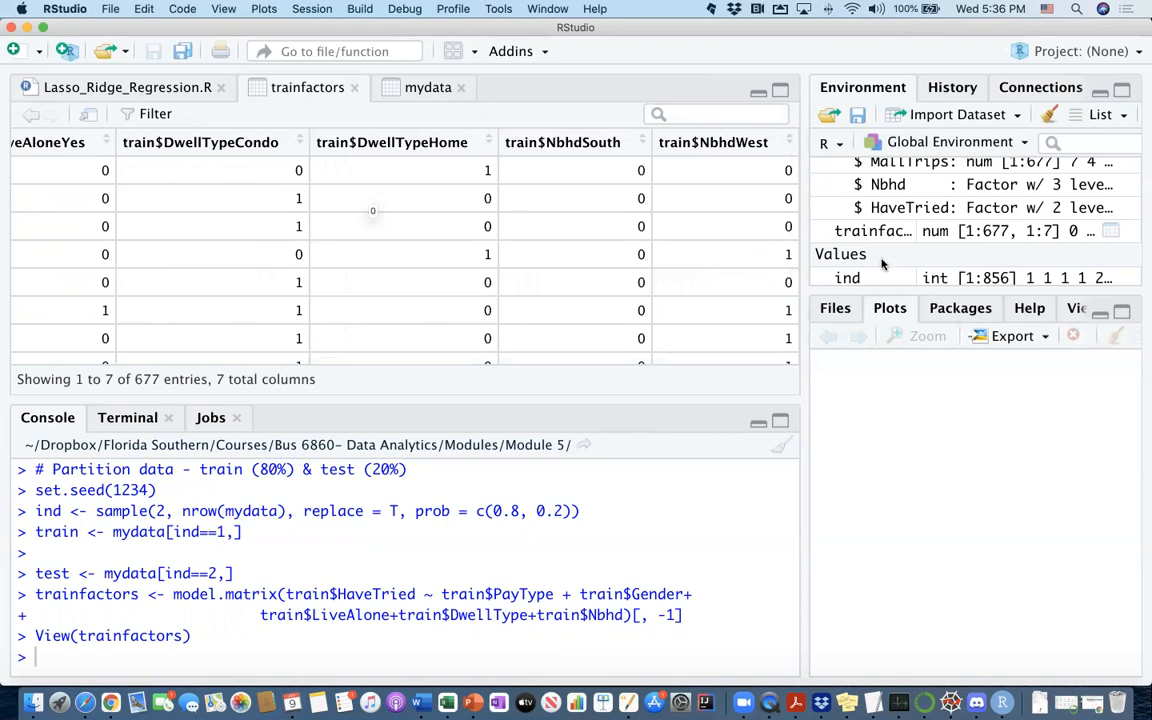
pyautogui.scroll(3, 909, 228)
pyautogui.scroll(2, 909, 228)
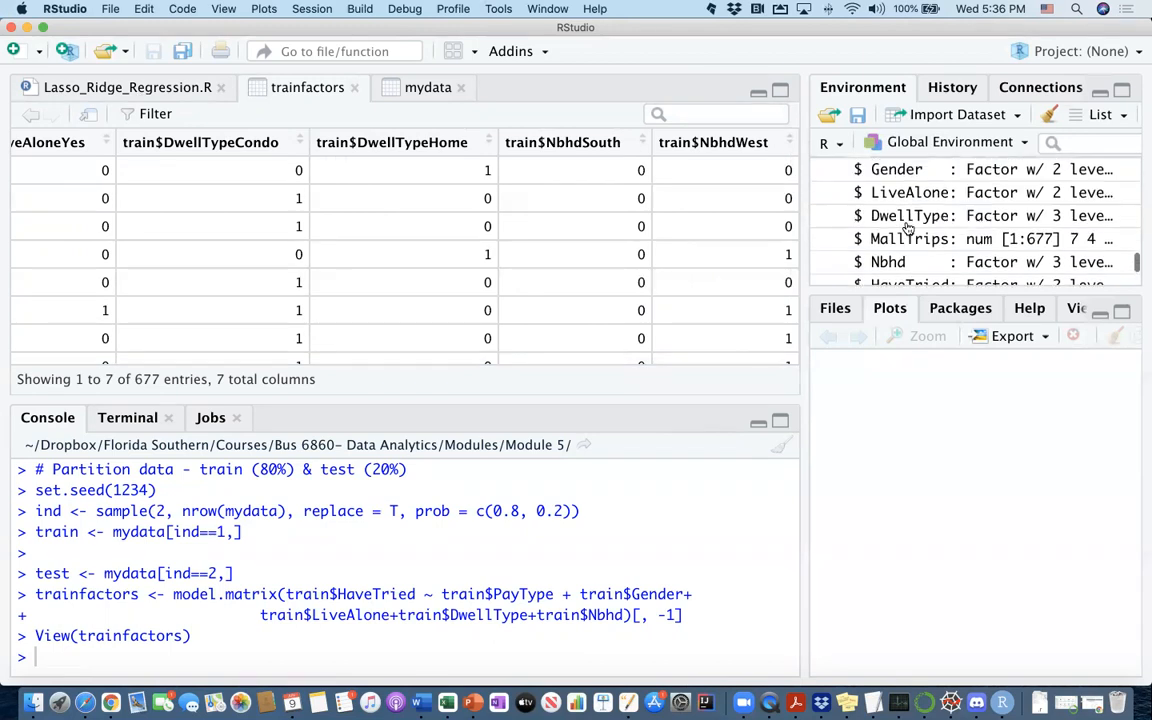
pyautogui.scroll(2, 909, 228)
pyautogui.scroll(-1, 909, 228)
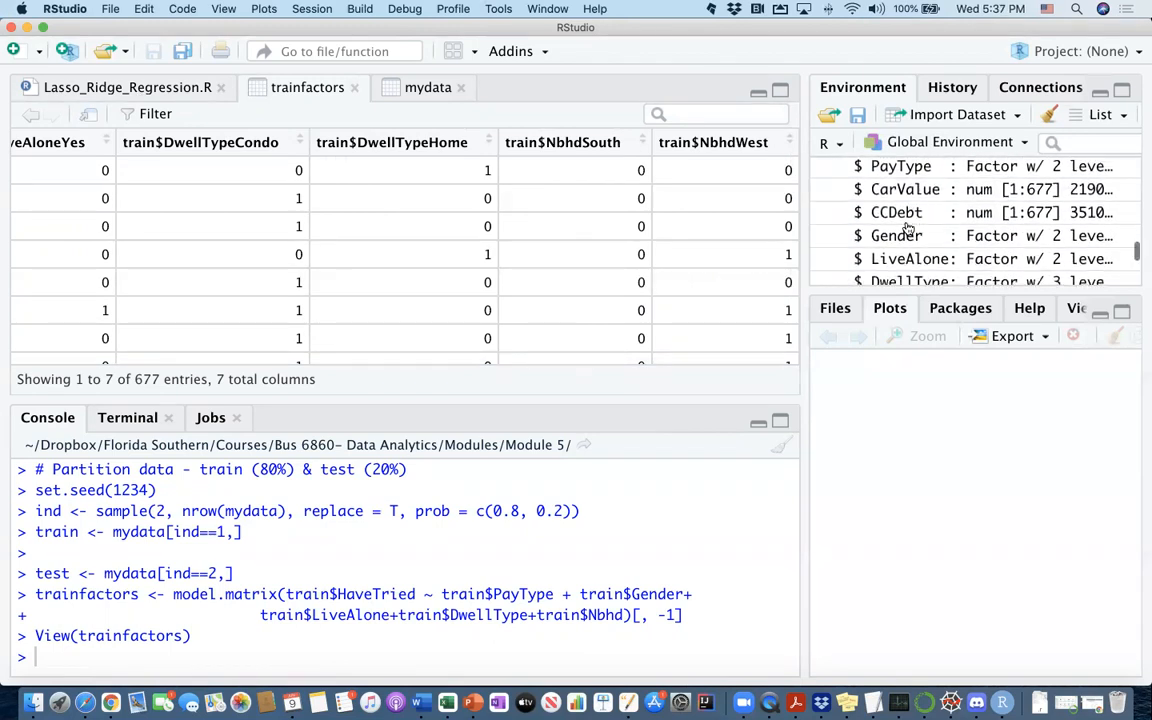
pyautogui.scroll(1, 909, 228)
pyautogui.scroll(-3, 909, 228)
pyautogui.scroll(-2, 909, 228)
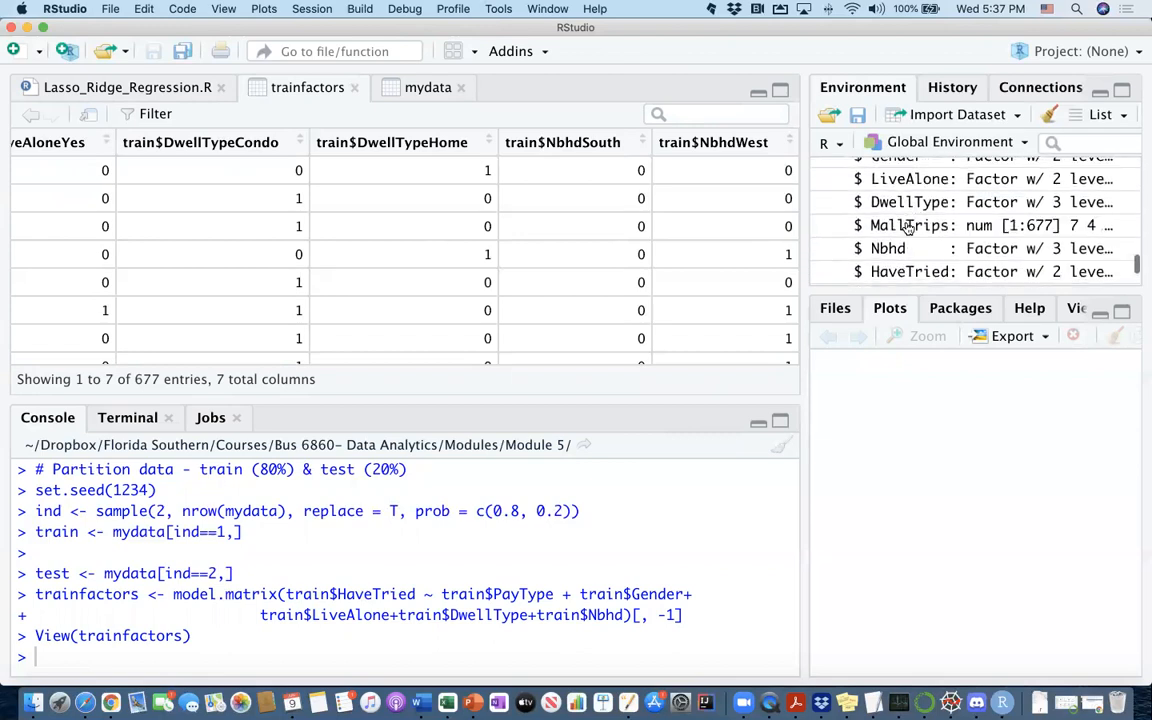
# Review the trainx definition on line 24: the as.matrix, data.frame calls and trainfactors.
pyautogui.click(148, 90)
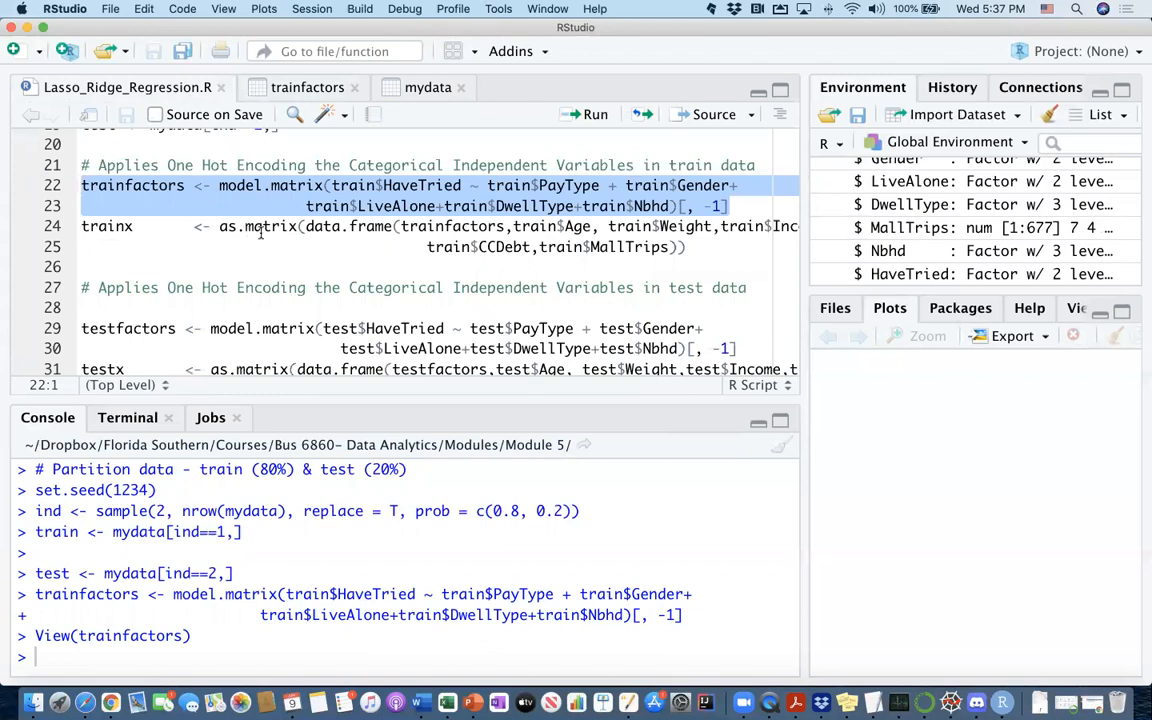
pyautogui.click(259, 230)
pyautogui.moveTo(219, 226); pyautogui.dragTo(303, 226)
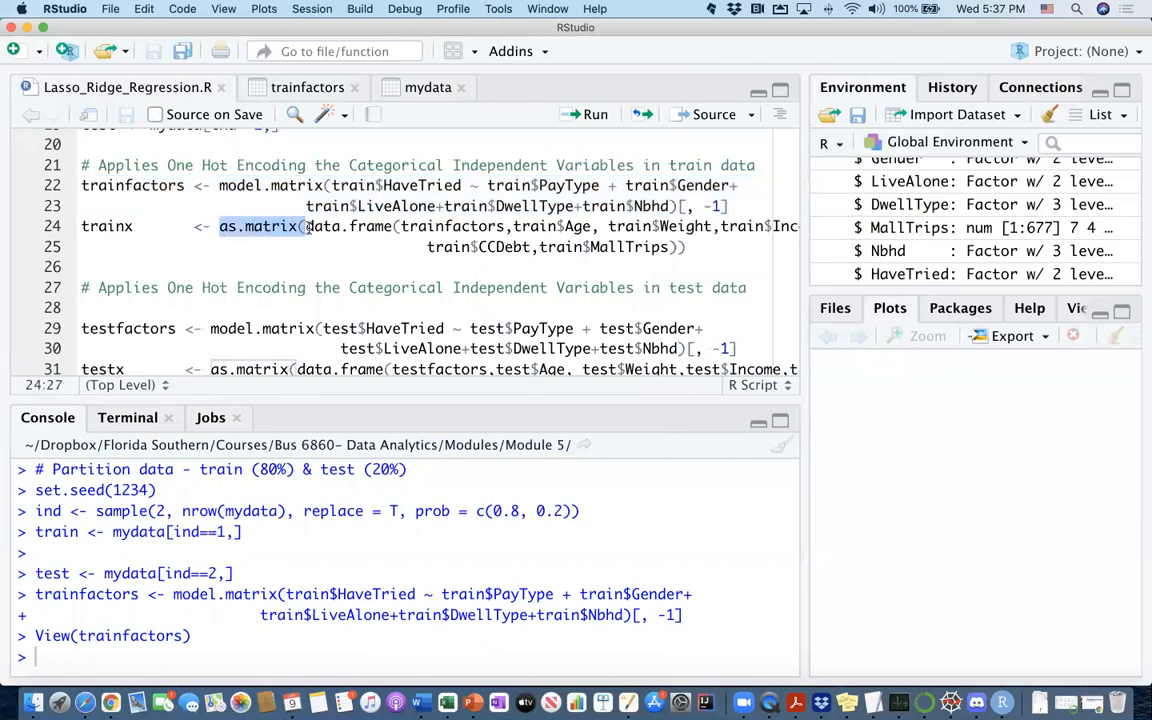
pyautogui.moveTo(306, 226); pyautogui.dragTo(395, 228)
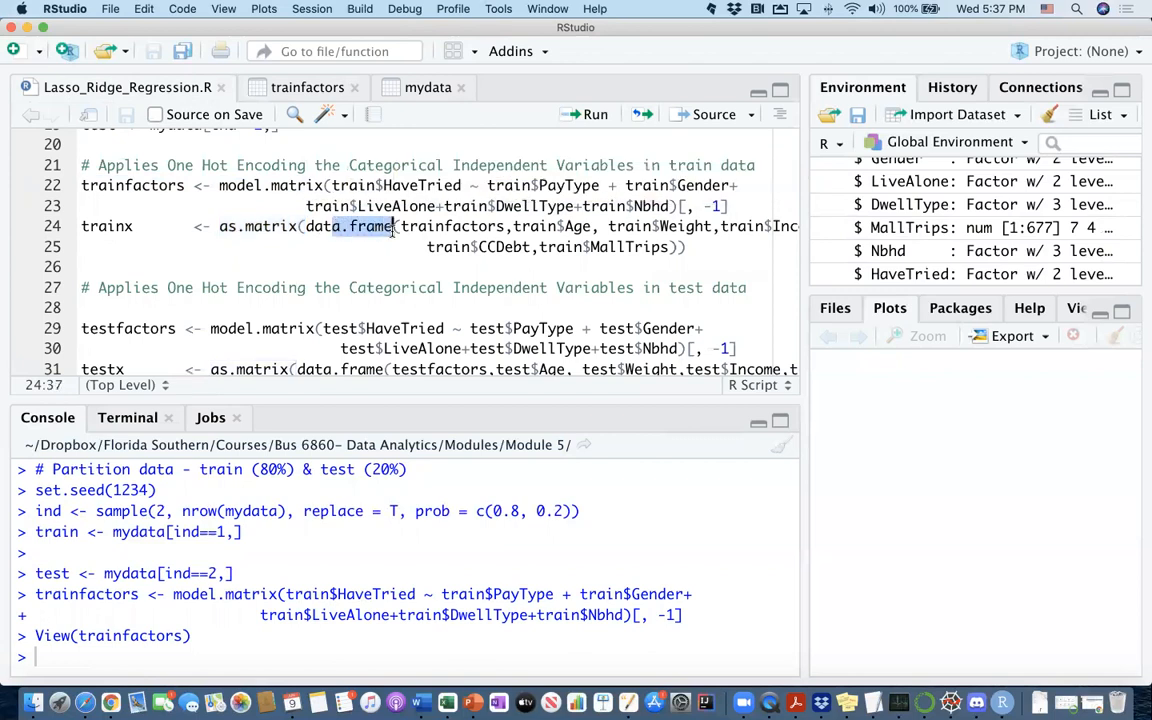
pyautogui.doubleClick(450, 226)
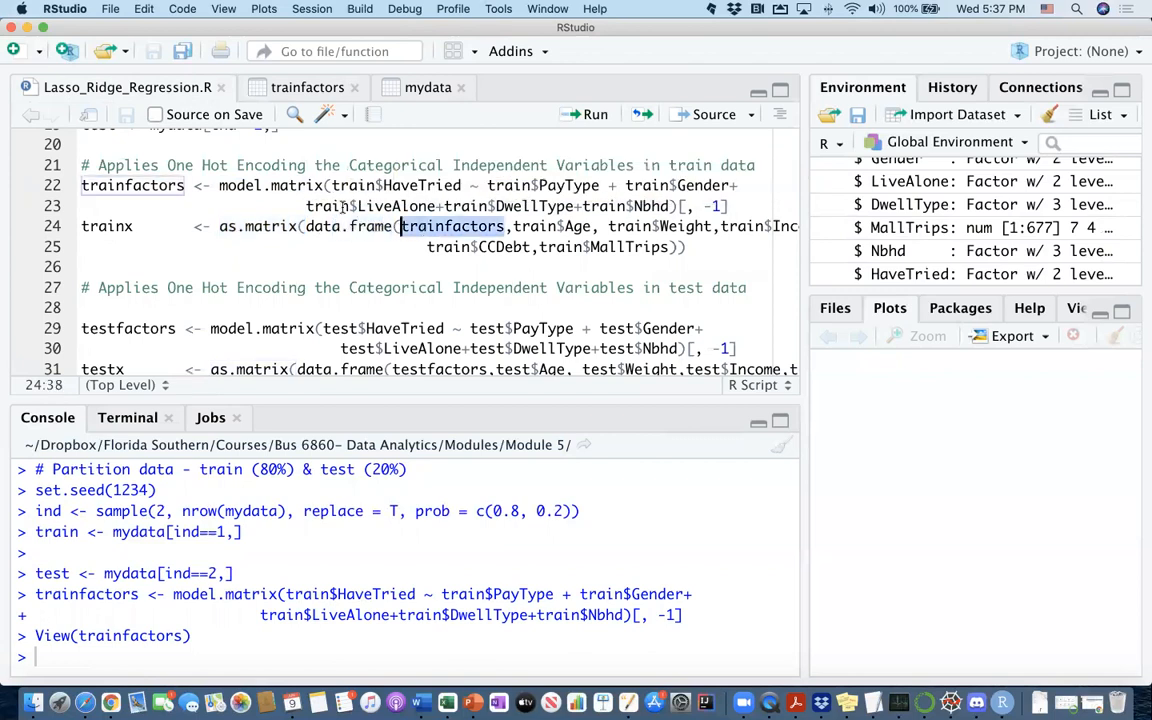
pyautogui.doubleClick(110, 185)
pyautogui.click(110, 185)
pyautogui.click(443, 226)
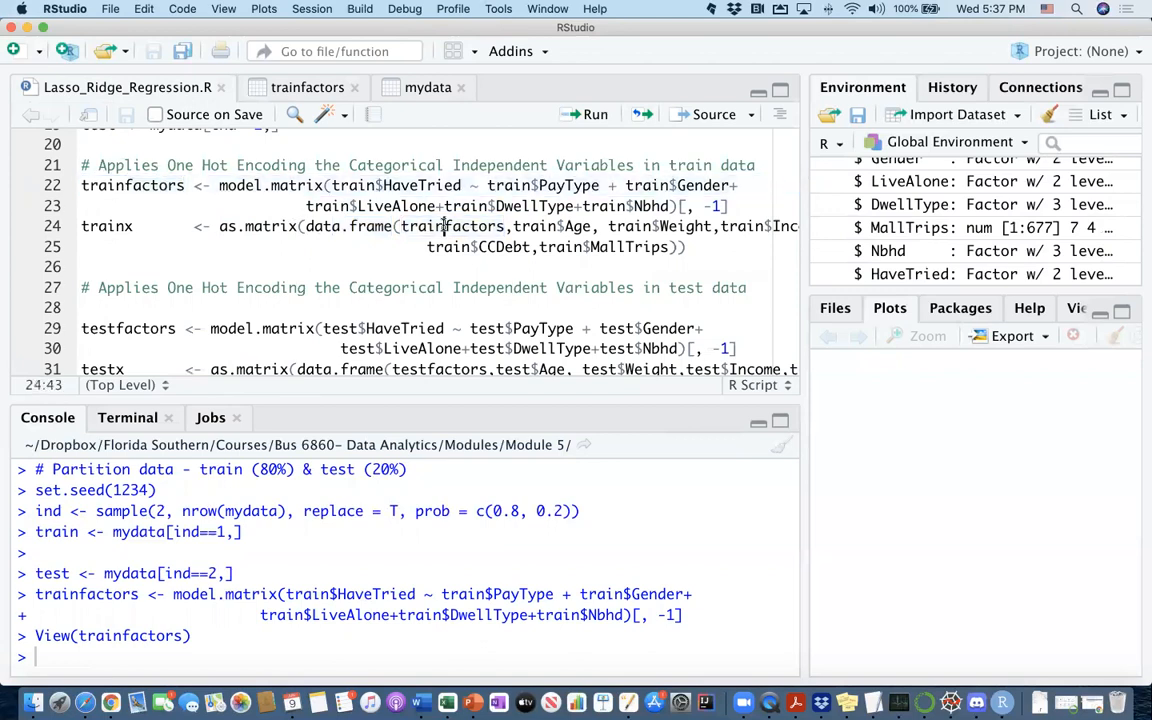
pyautogui.doubleClick(443, 226)
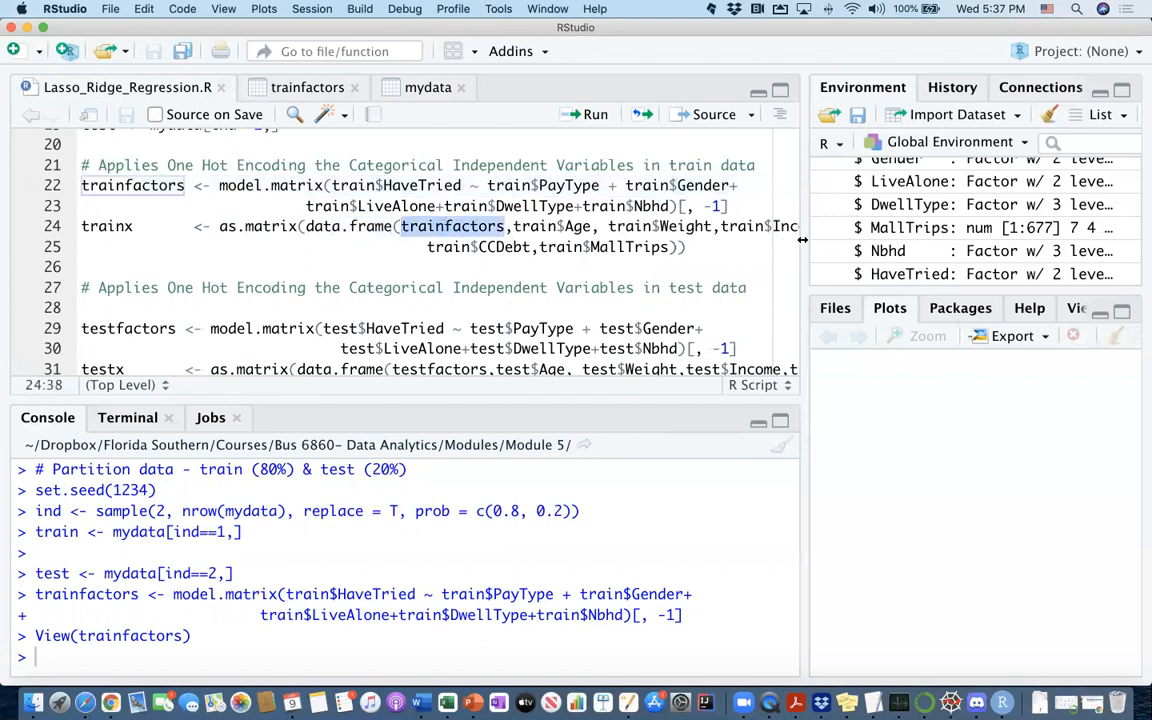
# Highlight the numeric train columns through MallTrips, then run the trainx definition.
pyautogui.click(543, 228)
pyautogui.moveTo(514, 226); pyautogui.dragTo(682, 247)
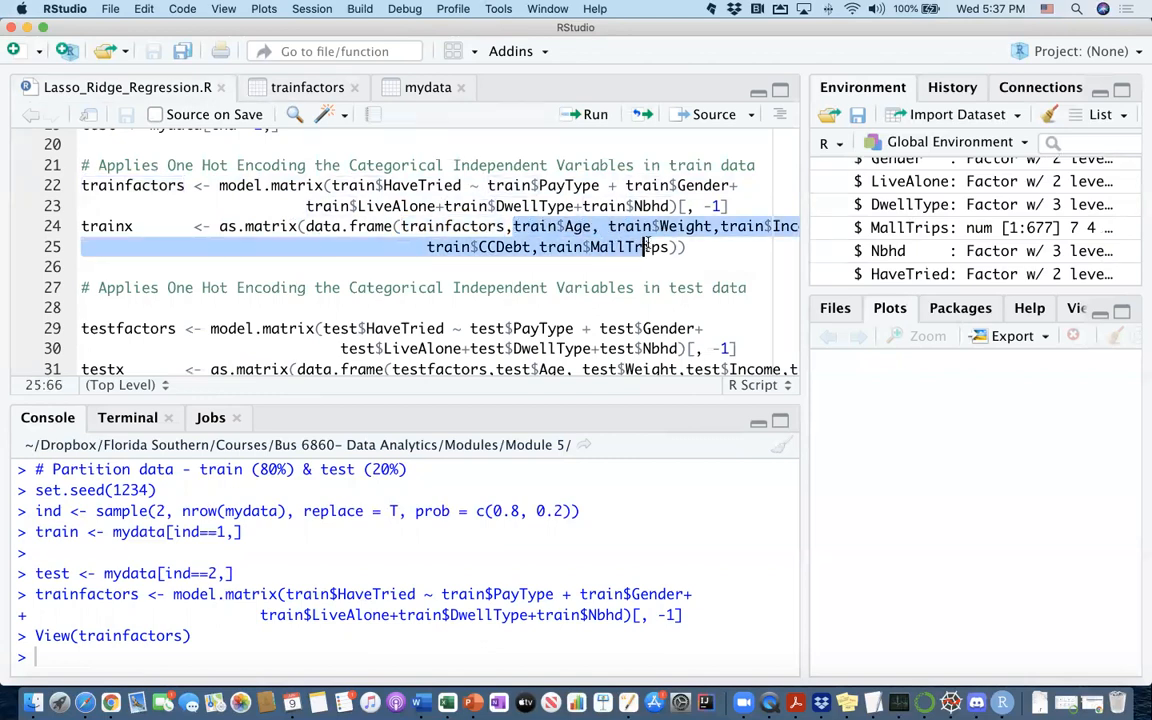
pyautogui.click(688, 247)
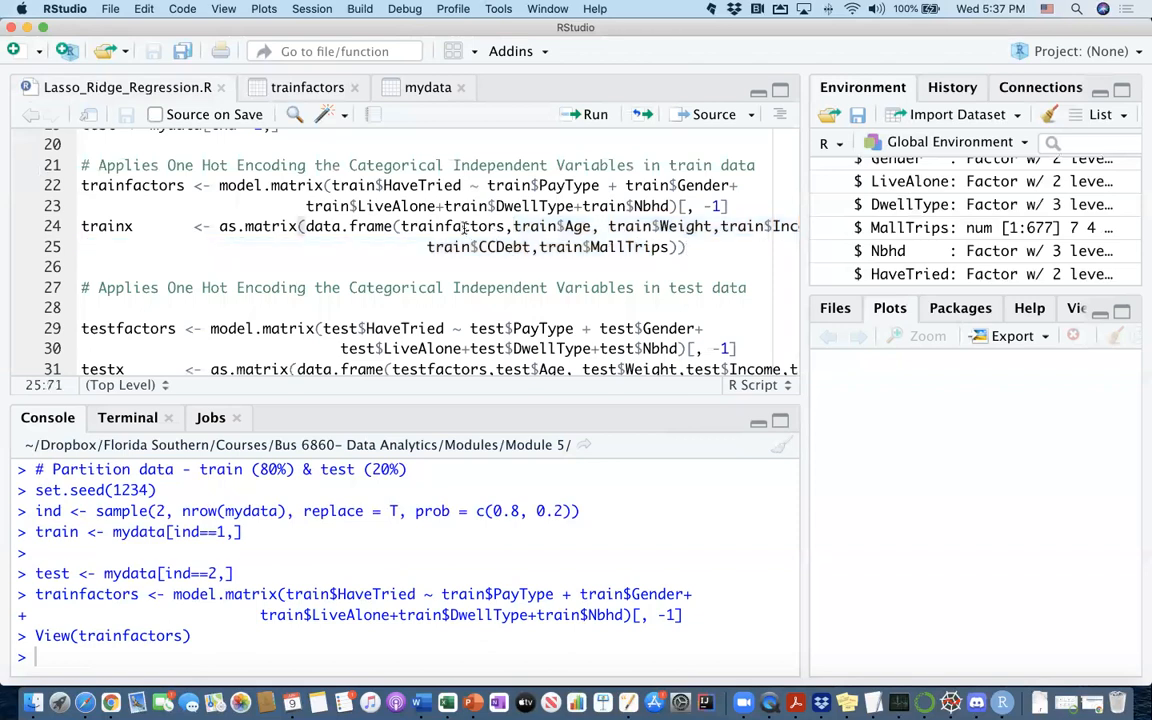
pyautogui.click(463, 226)
pyautogui.press('super+Return')
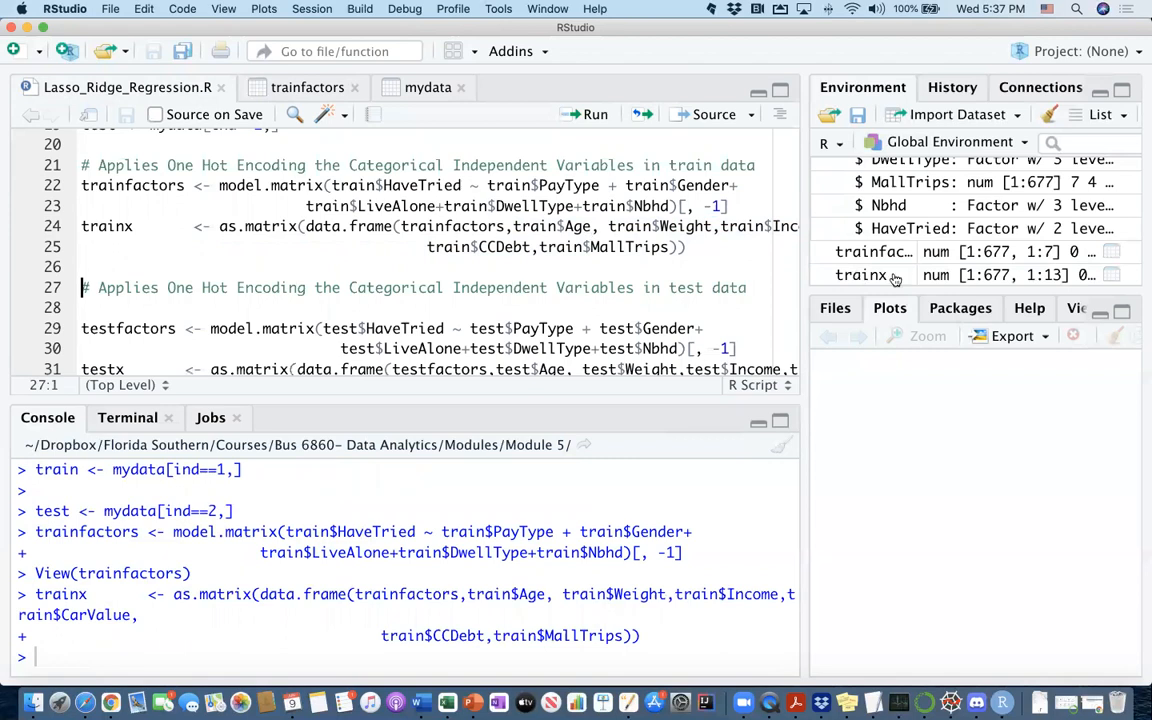
# View the 13-column trainx matrix in the data viewer.
pyautogui.click(861, 275)
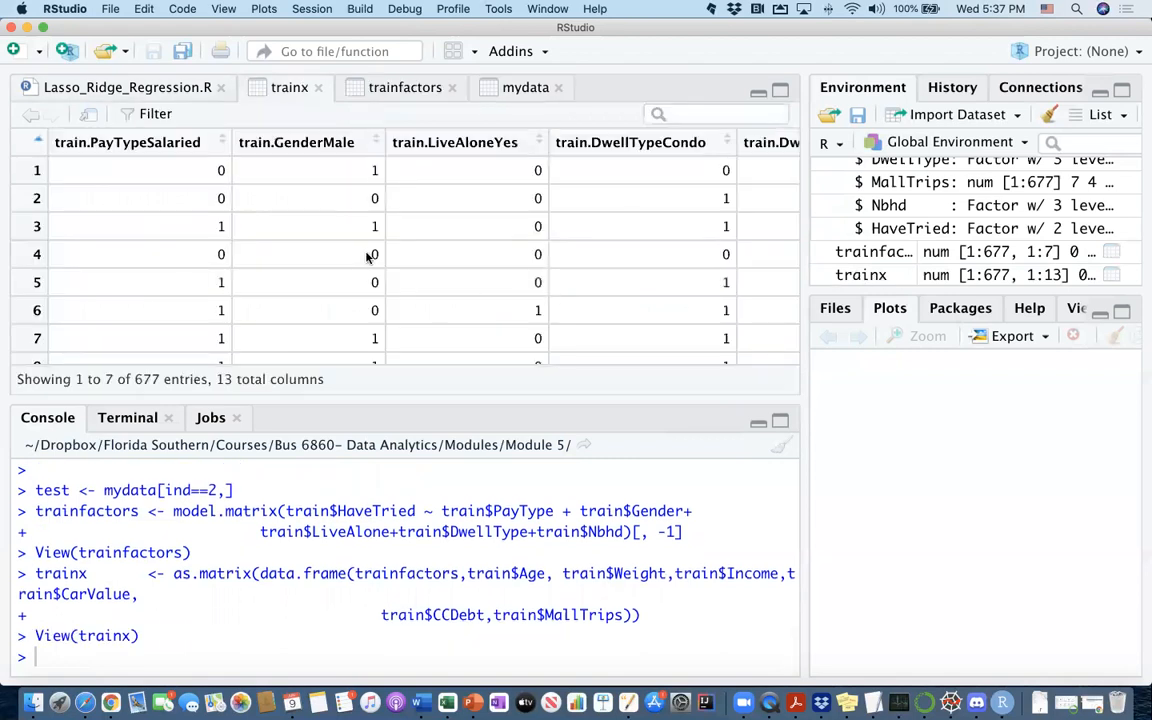
pyautogui.hscroll(3, 439, 252)
pyautogui.hscroll(3, 439, 252)
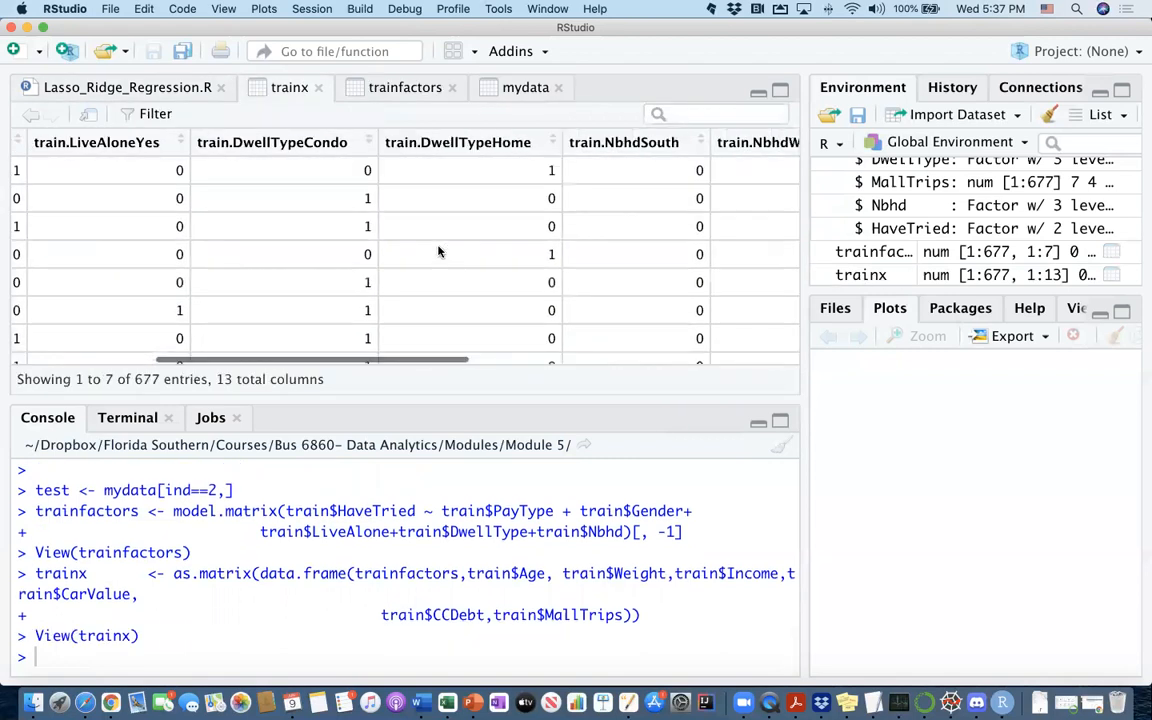
pyautogui.hscroll(2, 439, 252)
pyautogui.hscroll(3, 439, 252)
pyautogui.hscroll(2, 439, 252)
pyautogui.hscroll(2, 439, 252)
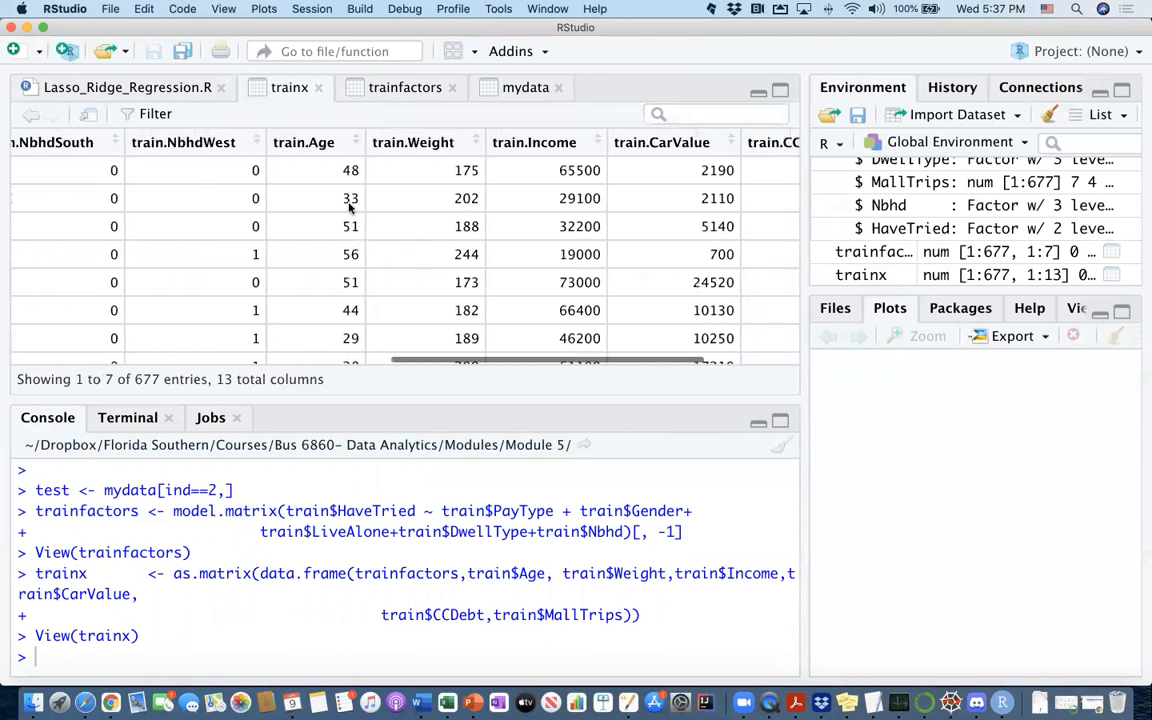
pyautogui.hscroll(3, 698, 231)
pyautogui.hscroll(2, 698, 220)
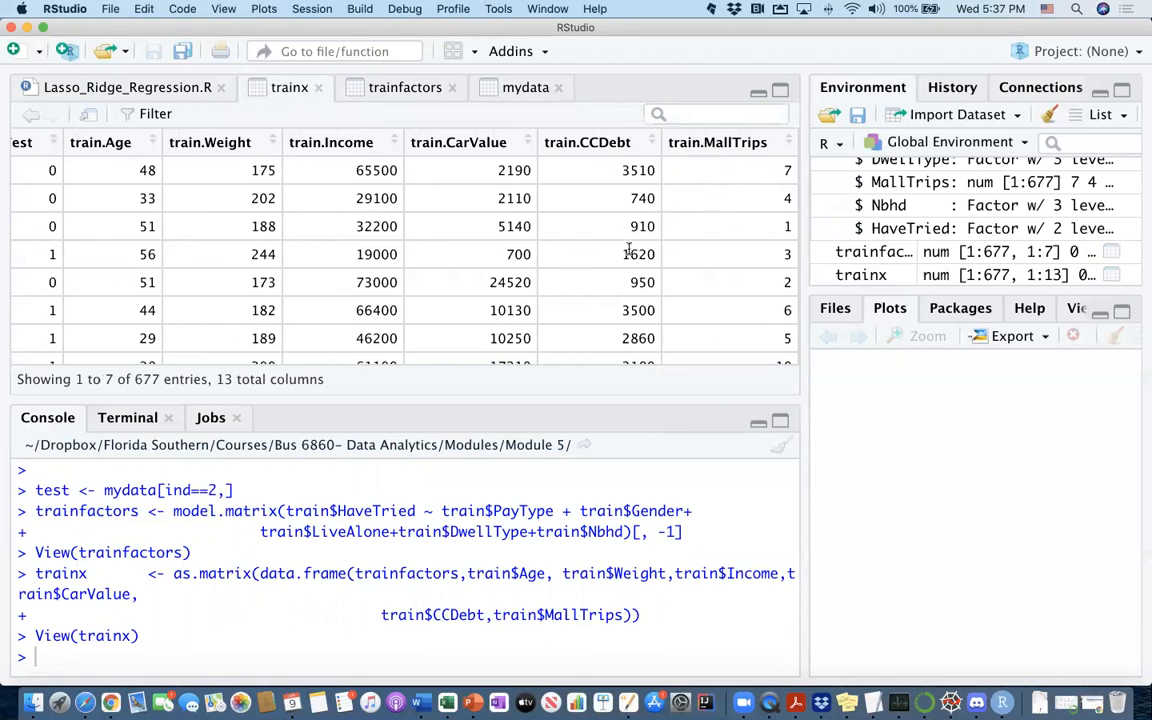
# Run lines 29–32 to create the testfactors and testx matrices.
pyautogui.click(136, 87)
pyautogui.scroll(-1, 230, 283)
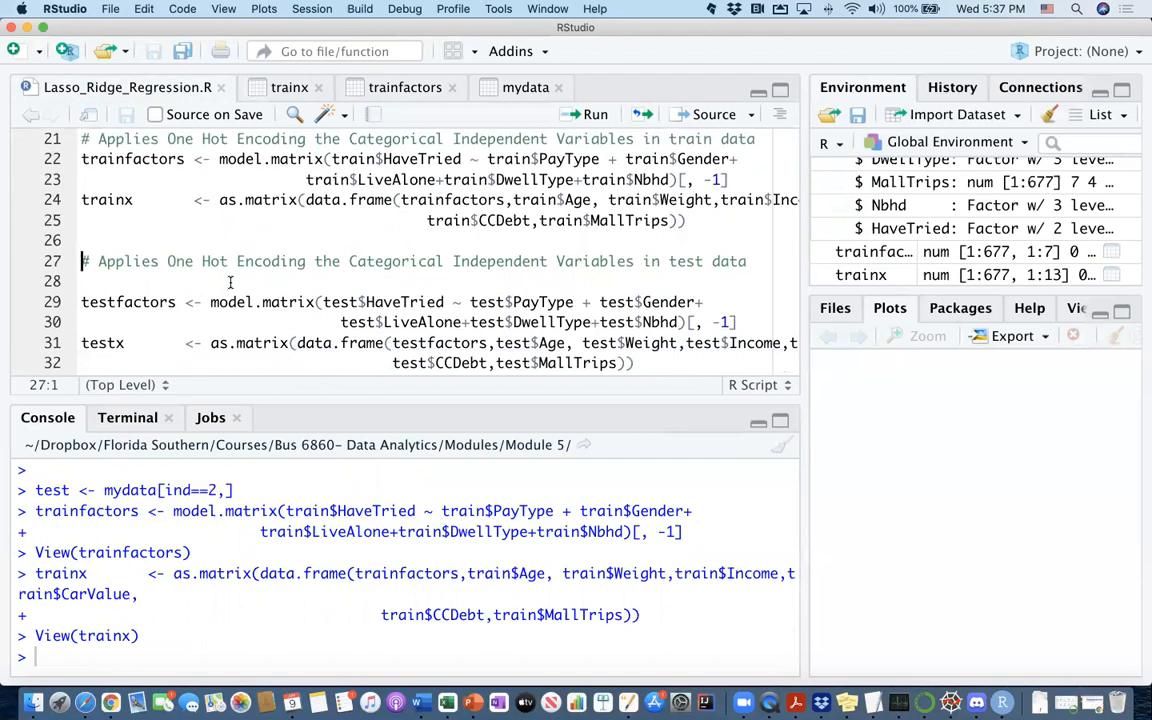
pyautogui.scroll(-2, 230, 283)
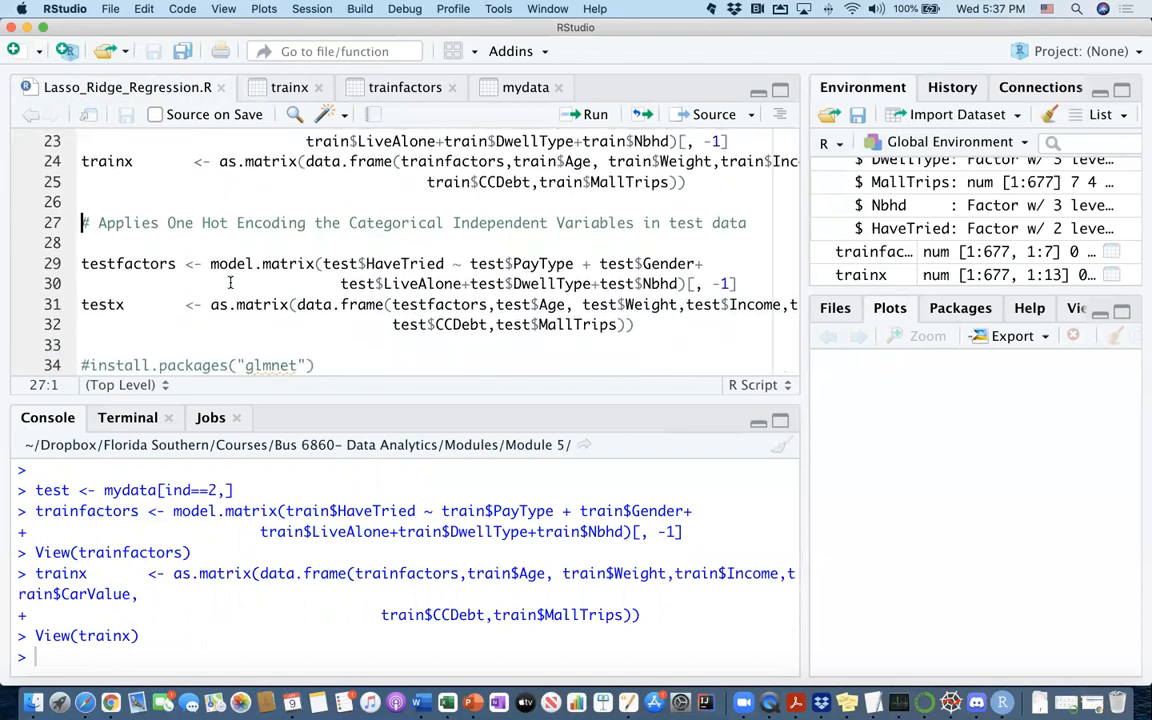
pyautogui.scroll(4, 230, 283)
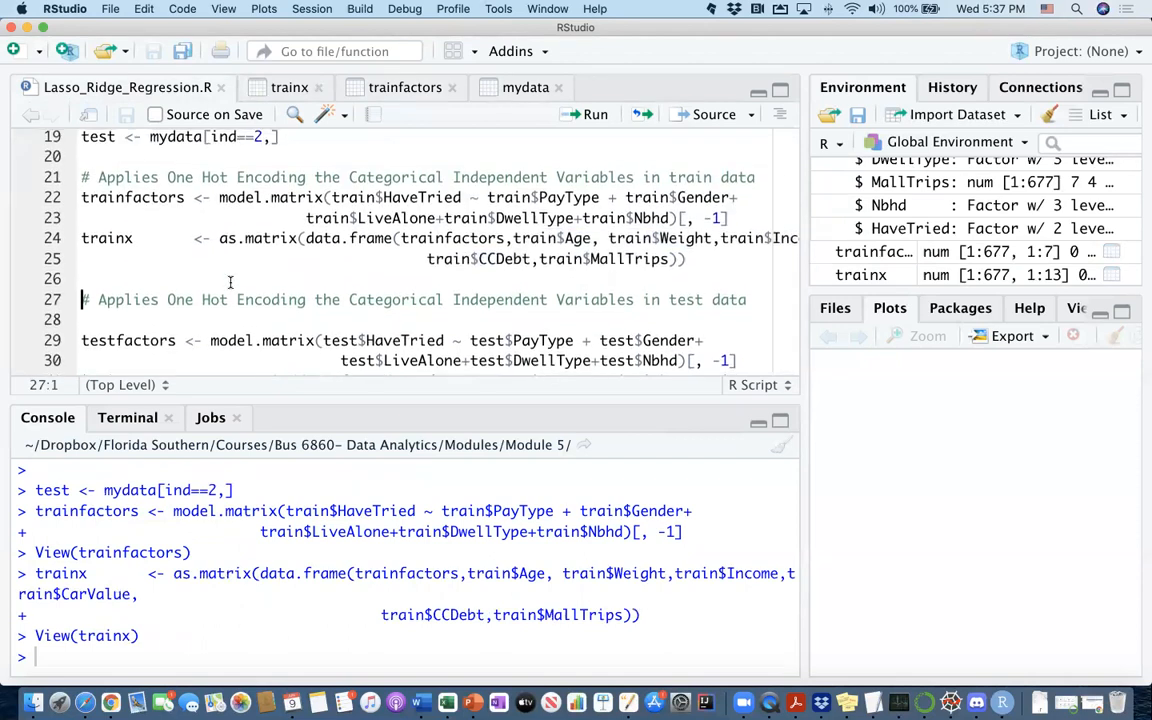
pyautogui.moveTo(160, 197)
pyautogui.mouseDown()
pyautogui.moveTo(230, 217)
pyautogui.moveTo(686, 260)
pyautogui.mouseUp()
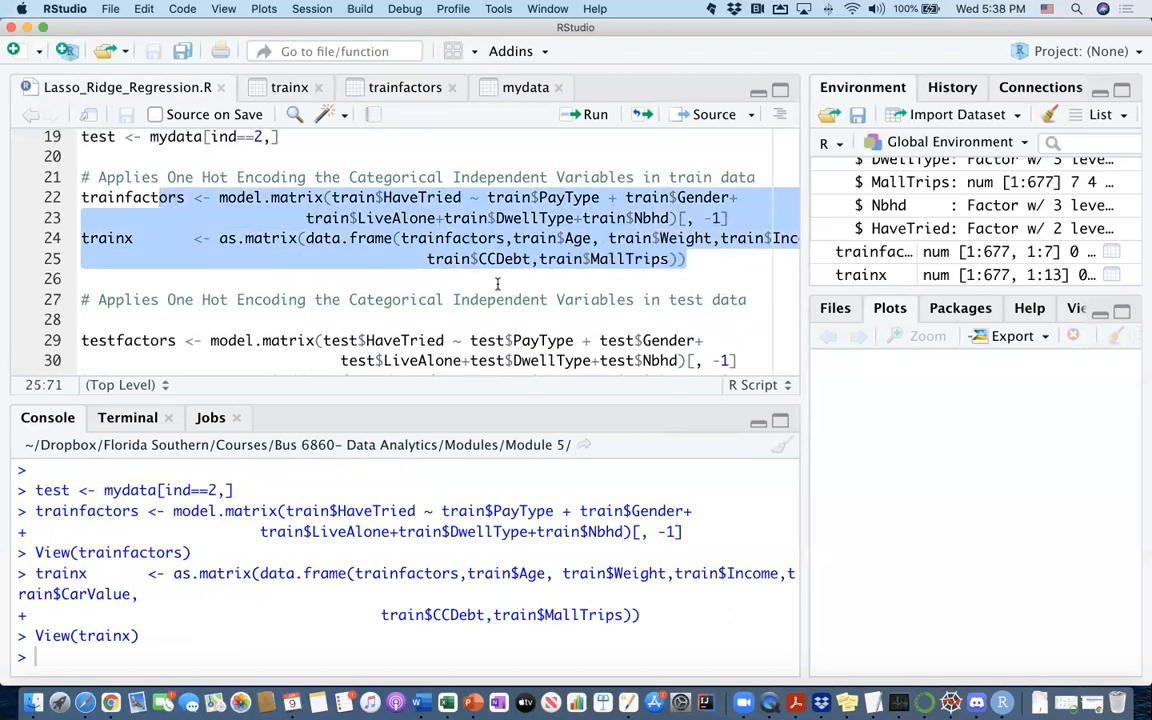
pyautogui.scroll(-3, 440, 255)
pyautogui.moveTo(77, 281); pyautogui.dragTo(648, 342)
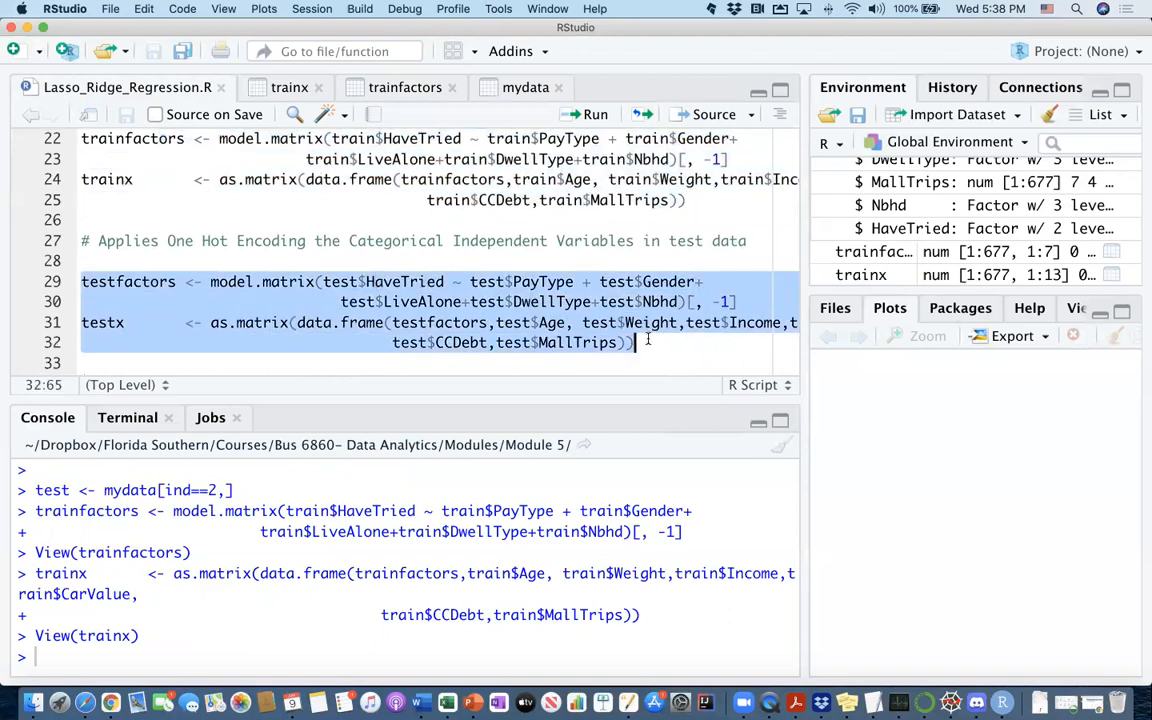
pyautogui.press('super+Return')
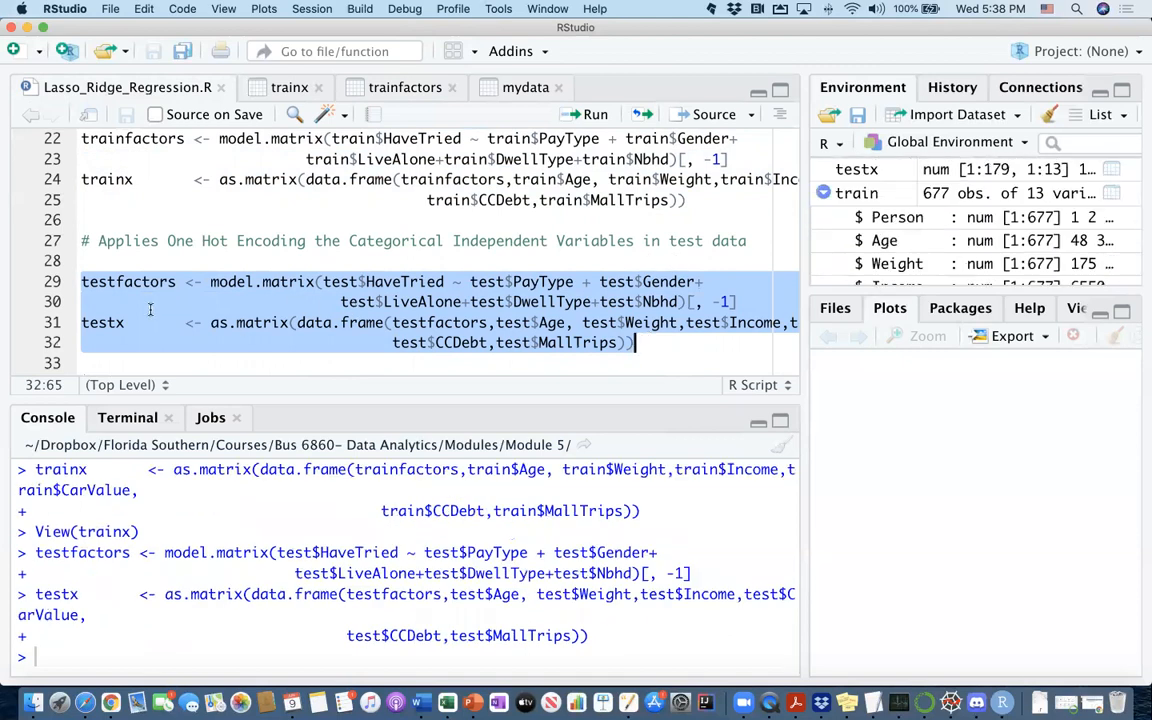
# Highlight the testx name on line 31 and the trainx name on line 24 for comparison.
pyautogui.doubleClick(103, 322)
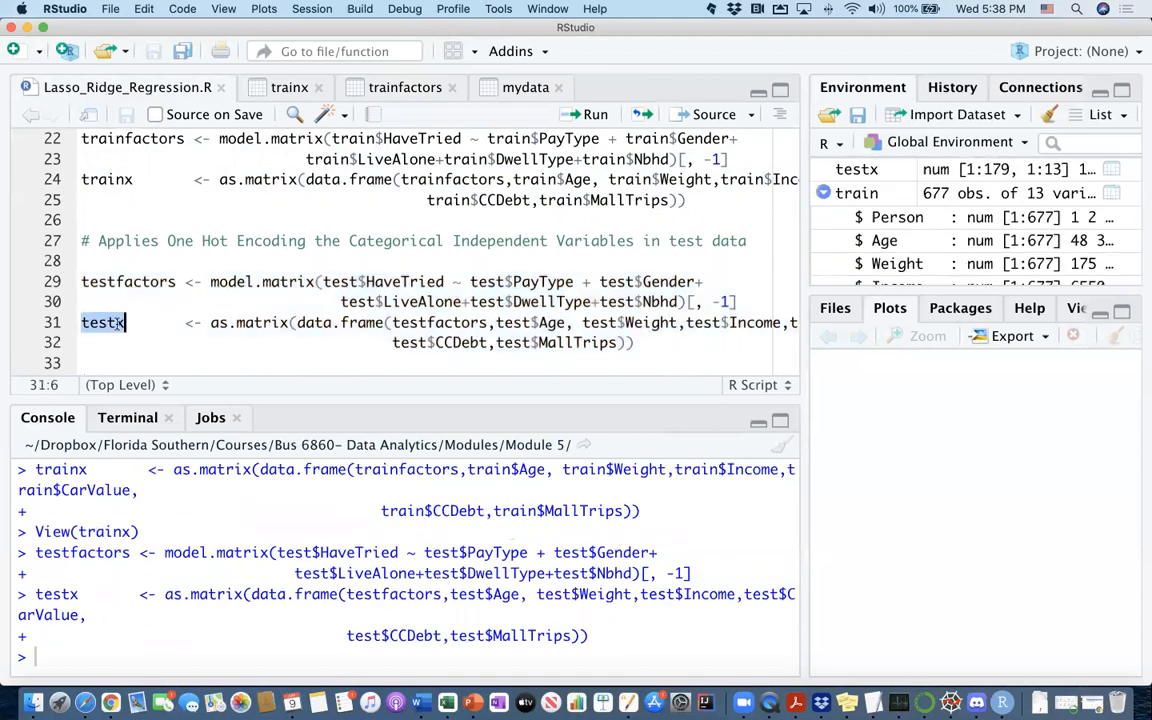
pyautogui.click(120, 322)
pyautogui.moveTo(124, 322); pyautogui.dragTo(82, 322)
pyautogui.moveTo(133, 179); pyautogui.dragTo(78, 179)
pyautogui.moveTo(126, 322); pyautogui.dragTo(81, 322)
pyautogui.scroll(-2, 188, 316)
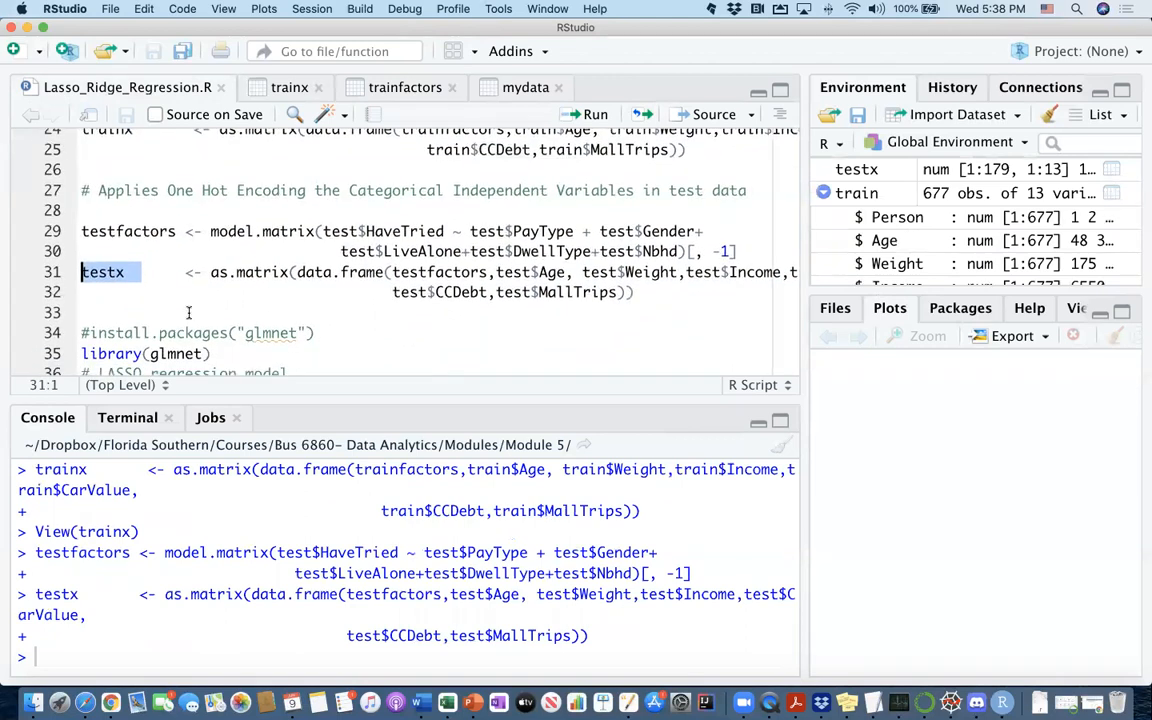
pyautogui.scroll(-3, 188, 313)
pyautogui.scroll(-3, 188, 313)
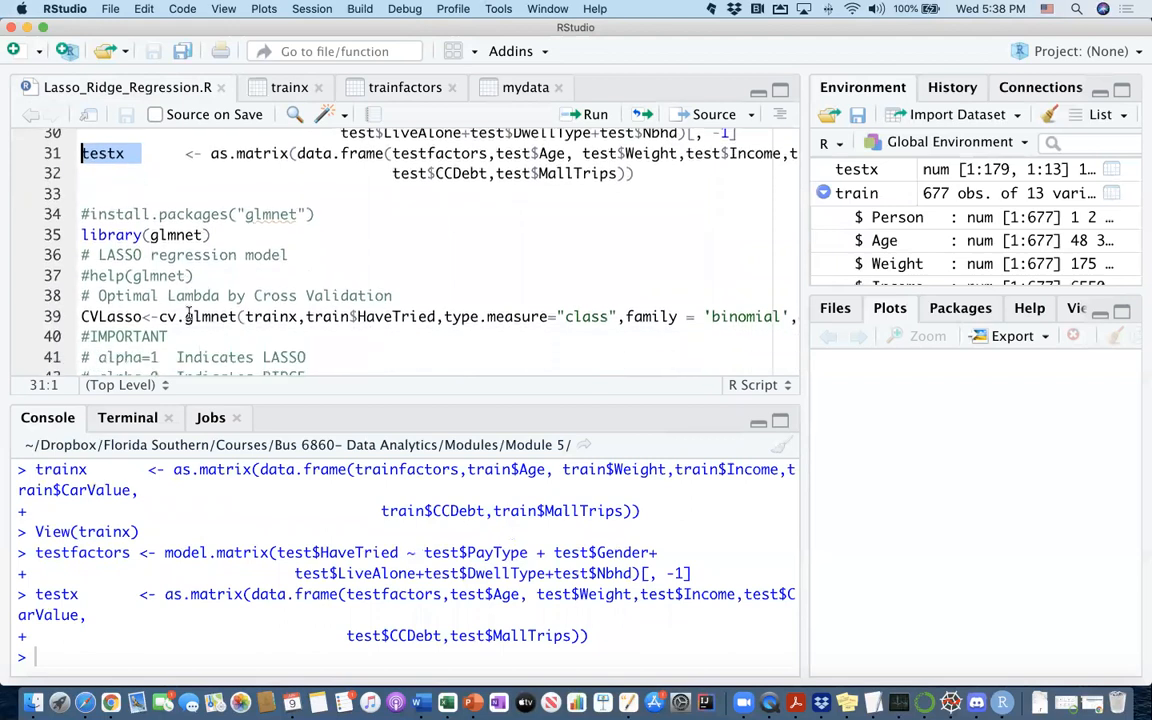
pyautogui.scroll(-1, 188, 313)
pyautogui.scroll(2, 188, 313)
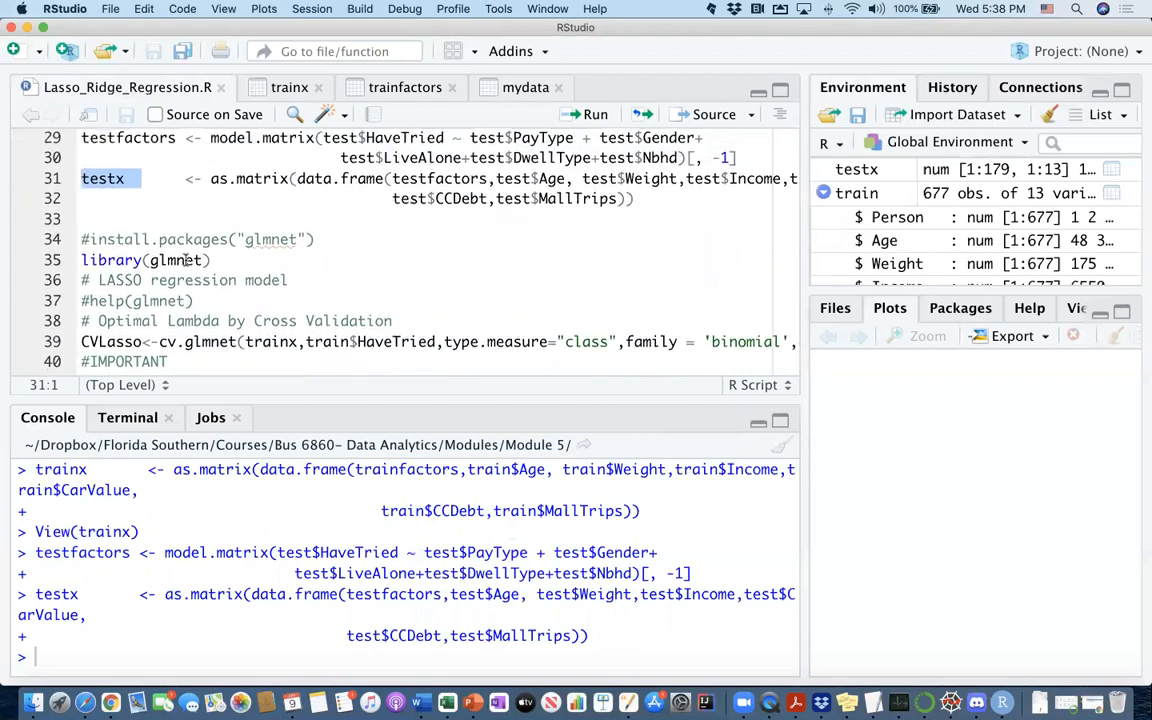
pyautogui.doubleClick(181, 260)
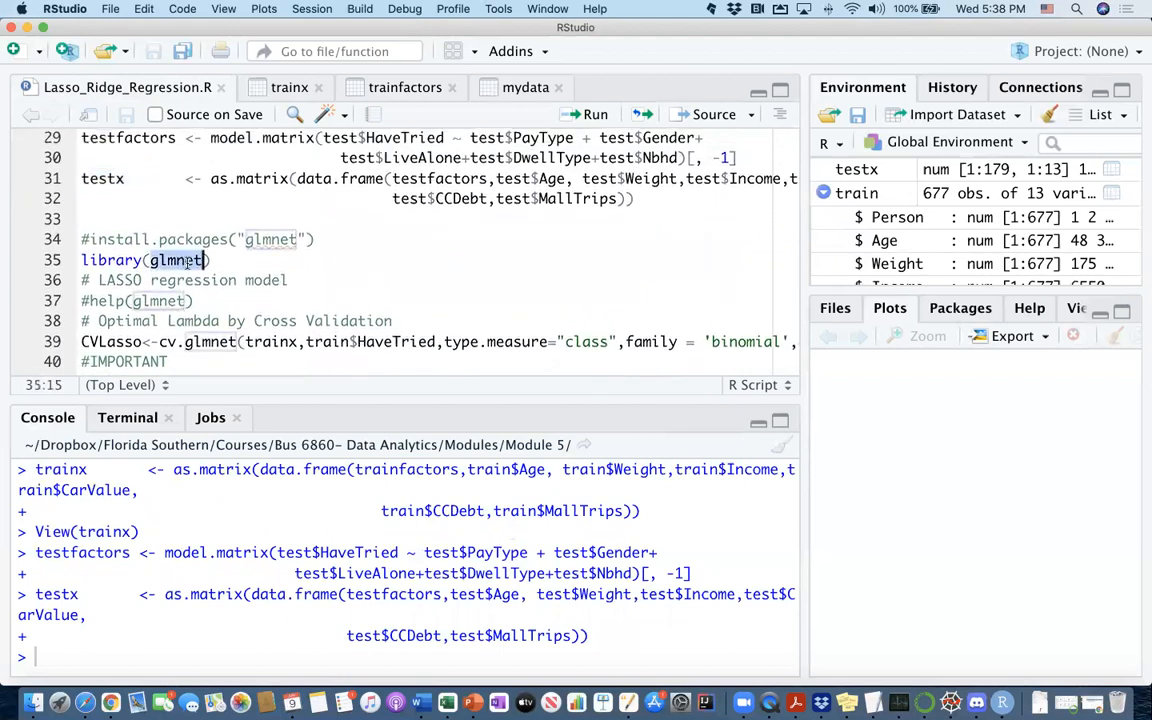